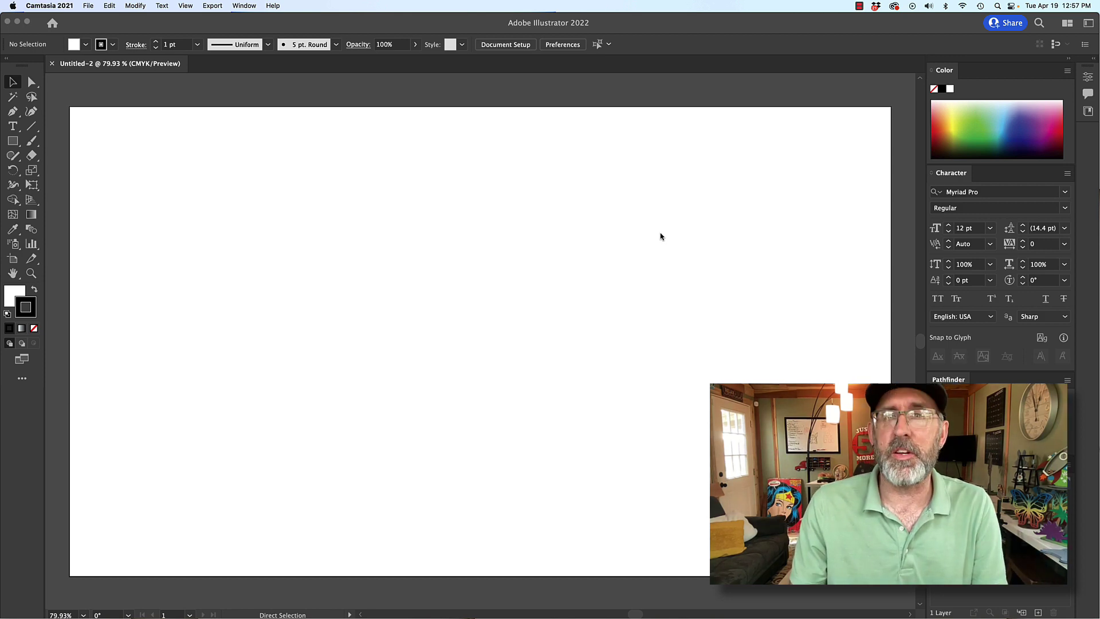
# - Bring the blank Untitled-2 document in Illustrator to the front
pyautogui.click(11, 131)
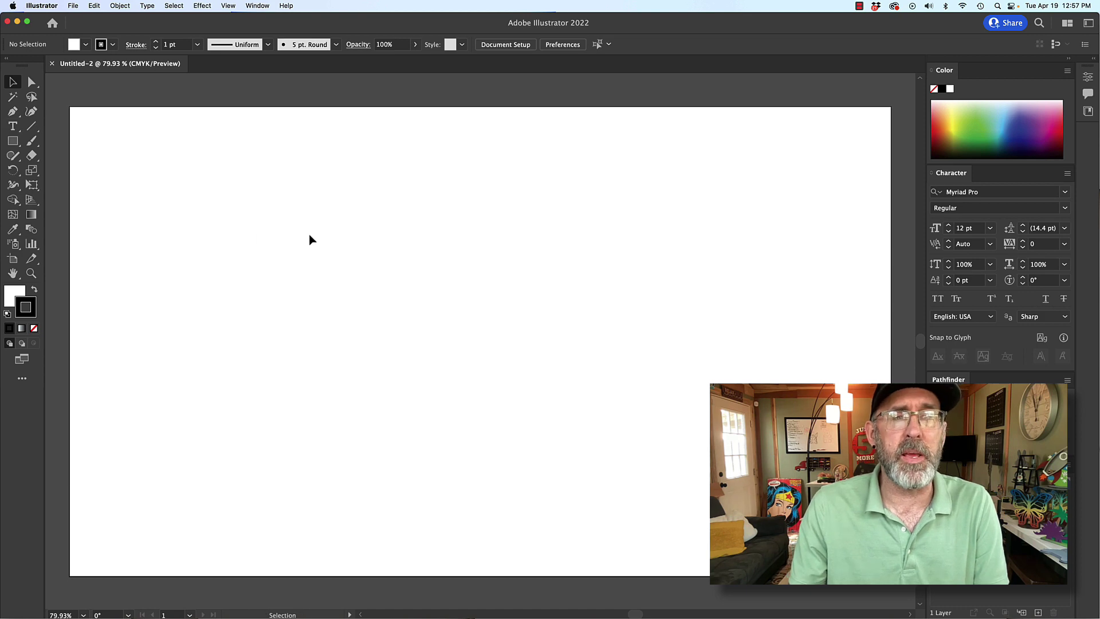
# - Type MARK'S ROOM on two lines on the artboard
pyautogui.click(11, 126)
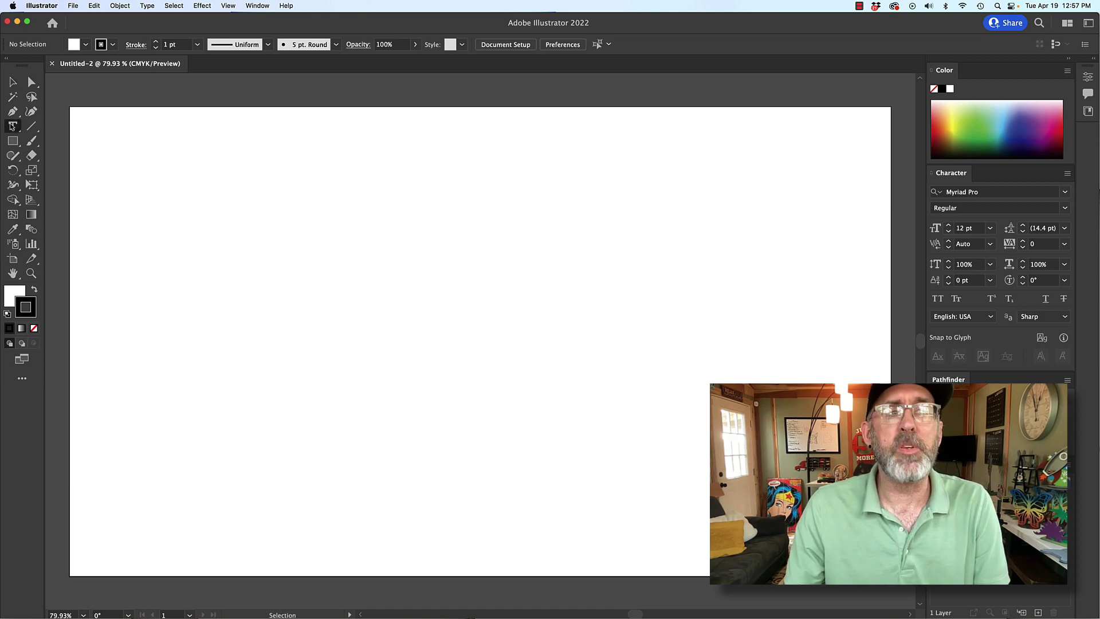
pyautogui.click(327, 259)
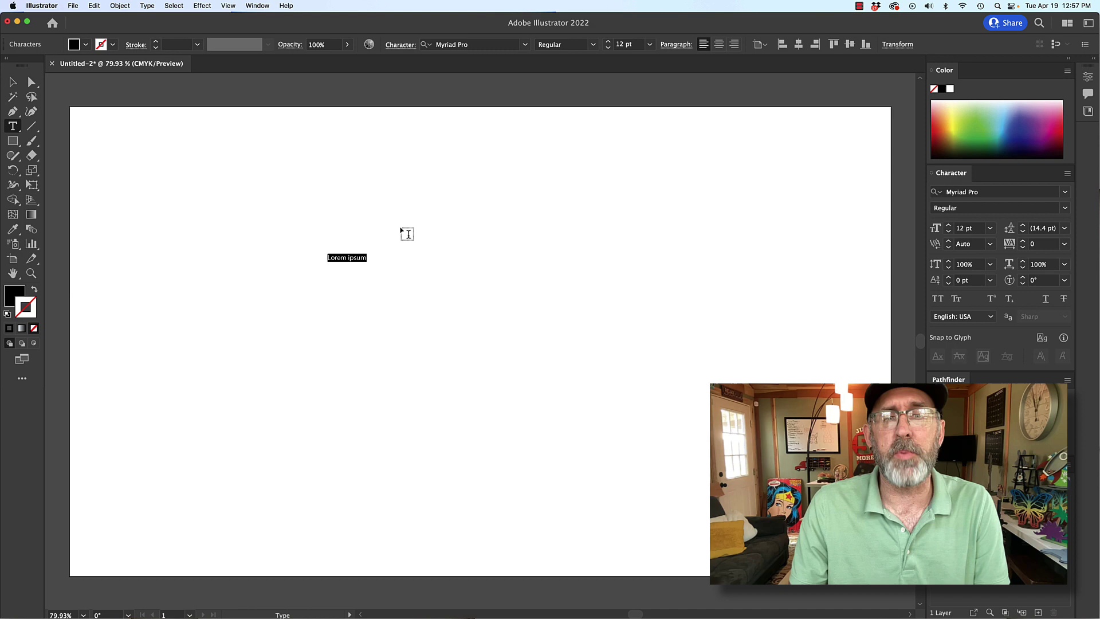
pyautogui.write('MARK')
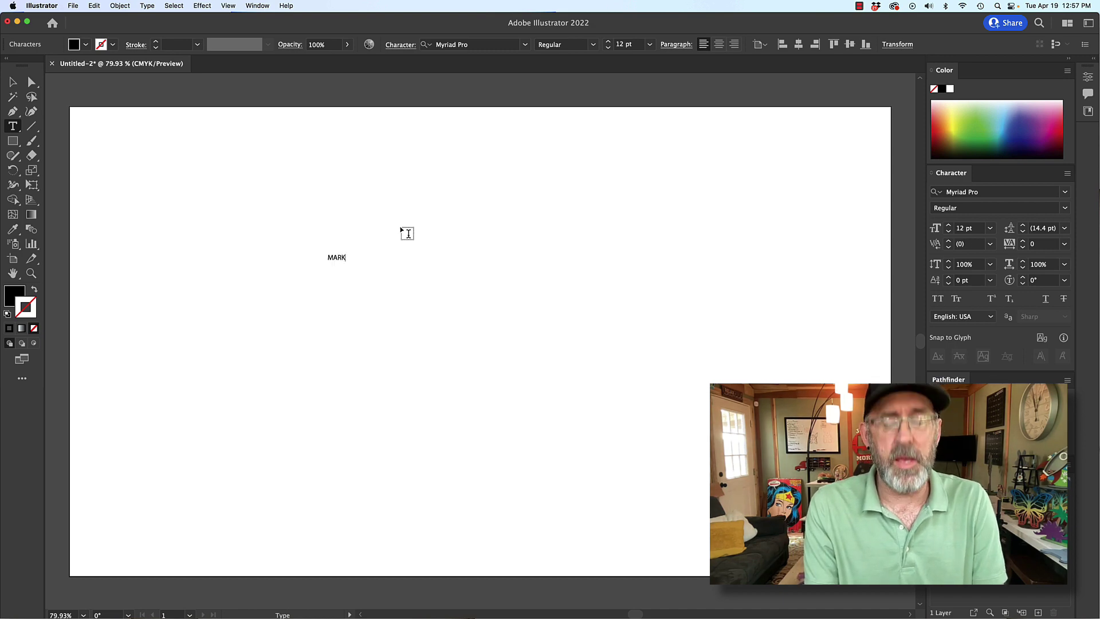
pyautogui.write("'S RO")
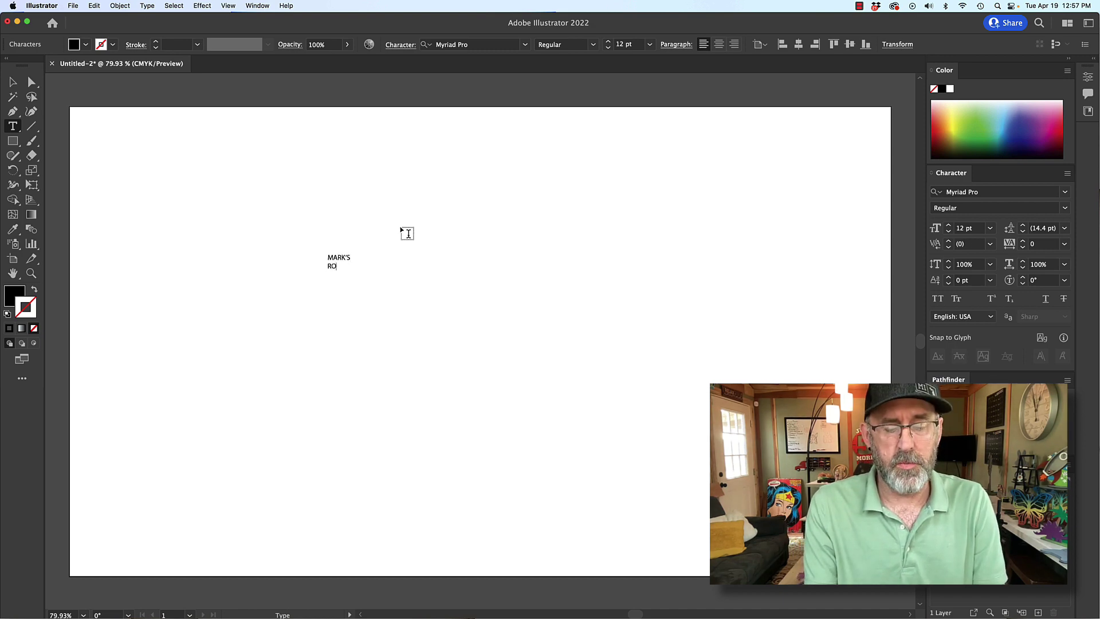
pyautogui.write('OM')
# - Scale the MARK'S ROOM text up to about 186 pt
pyautogui.click(13, 81)
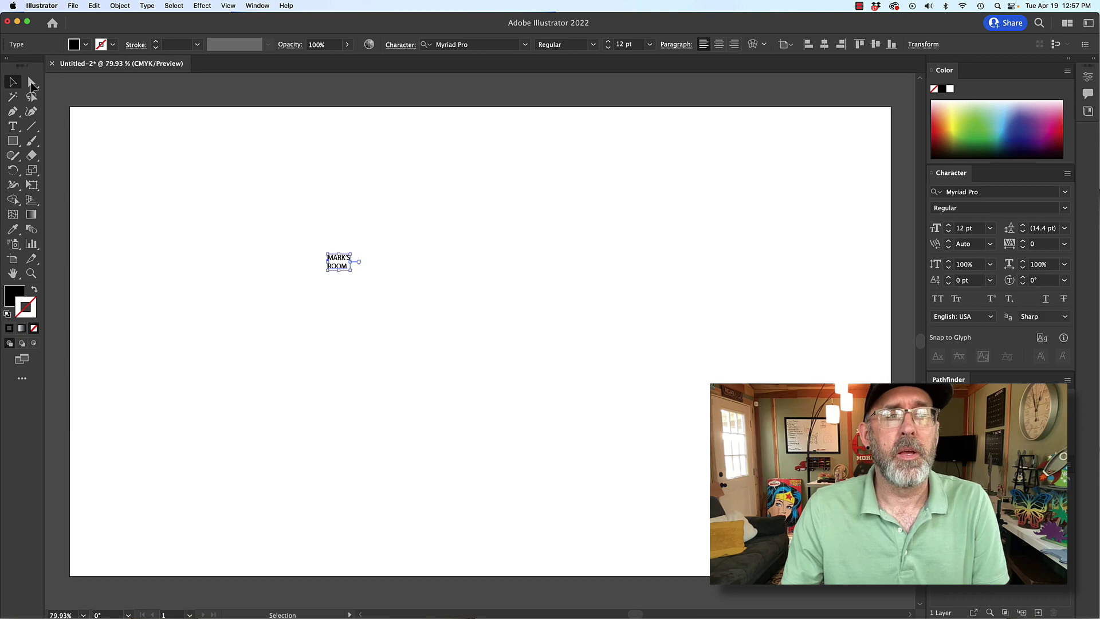
pyautogui.moveTo(351, 255); pyautogui.dragTo(504, 167)
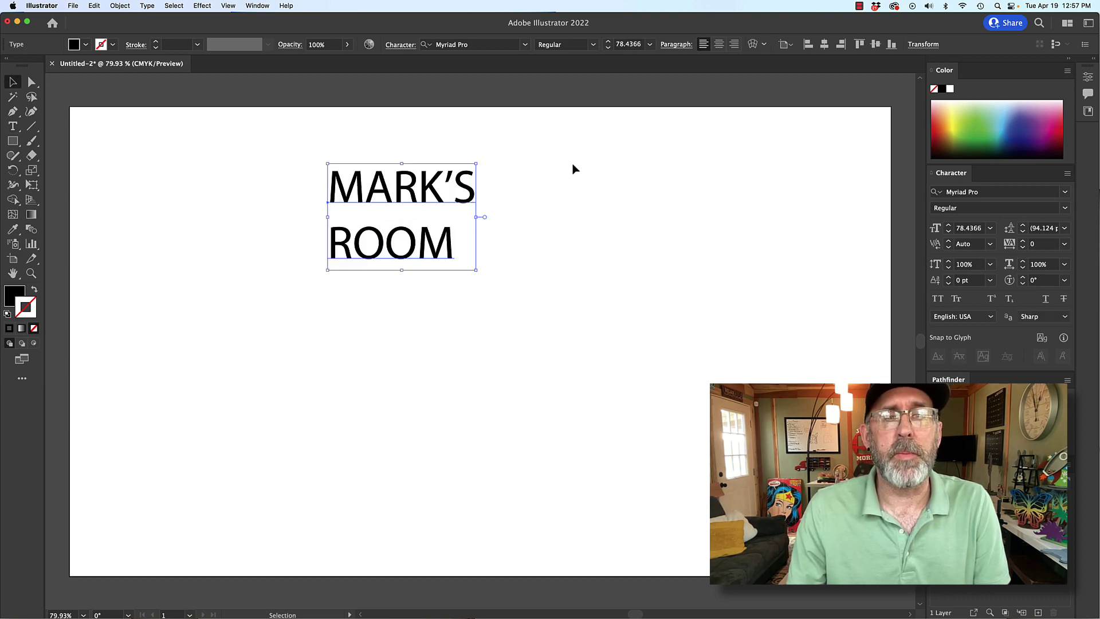
pyautogui.moveTo(478, 272); pyautogui.dragTo(681, 441)
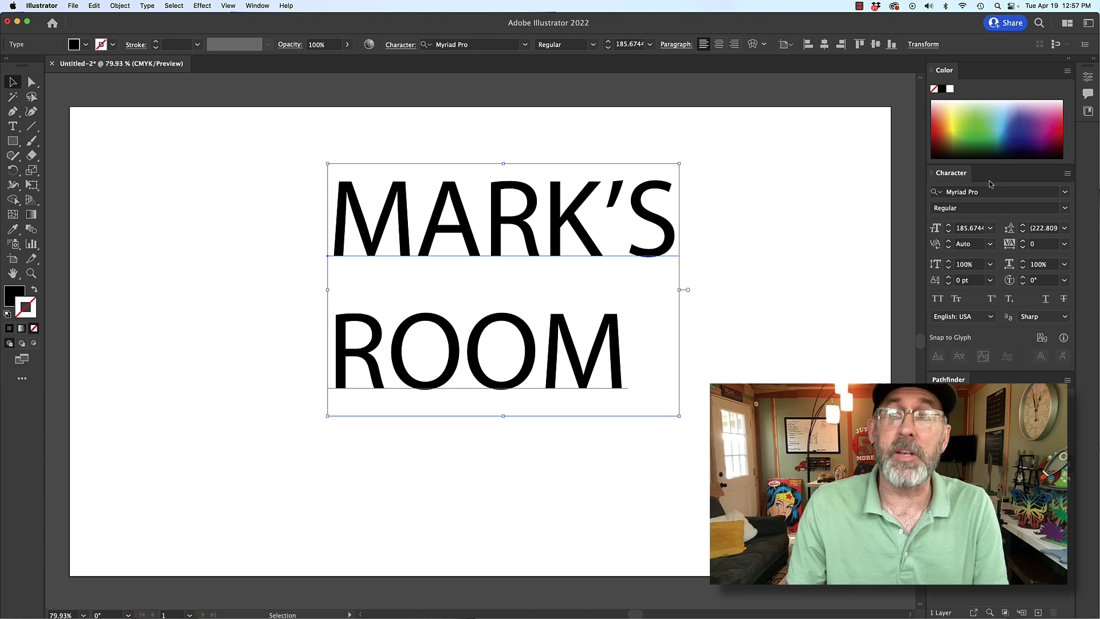
# - Set the MARK'S ROOM text in Phosphate Solid
pyautogui.click(1064, 193)
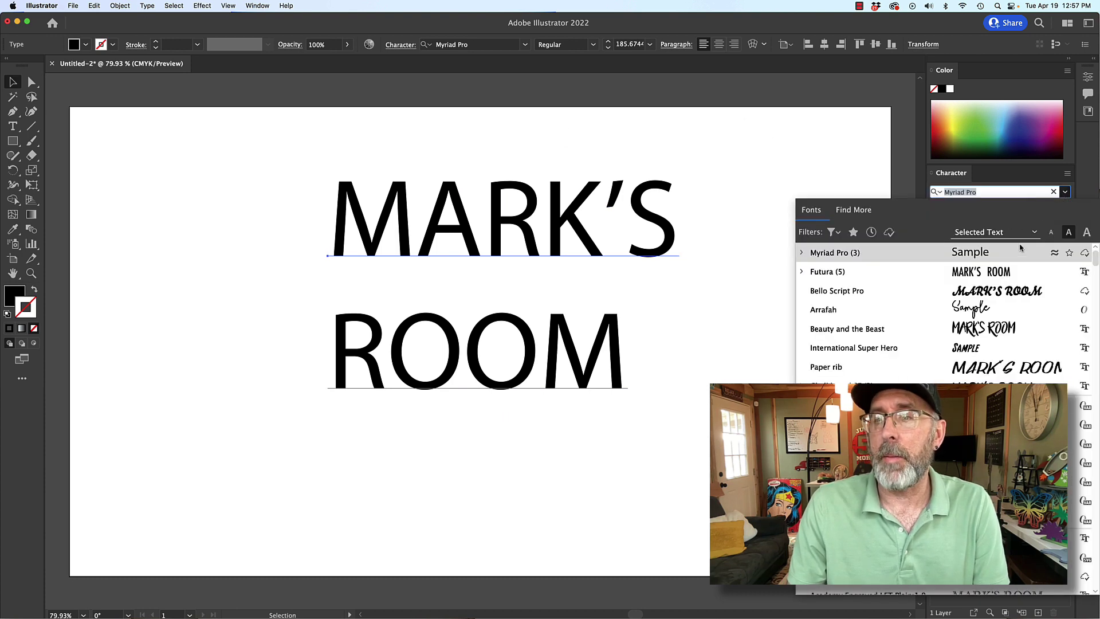
pyautogui.scroll(-5, 974, 309)
pyautogui.scroll(-15, 945, 310)
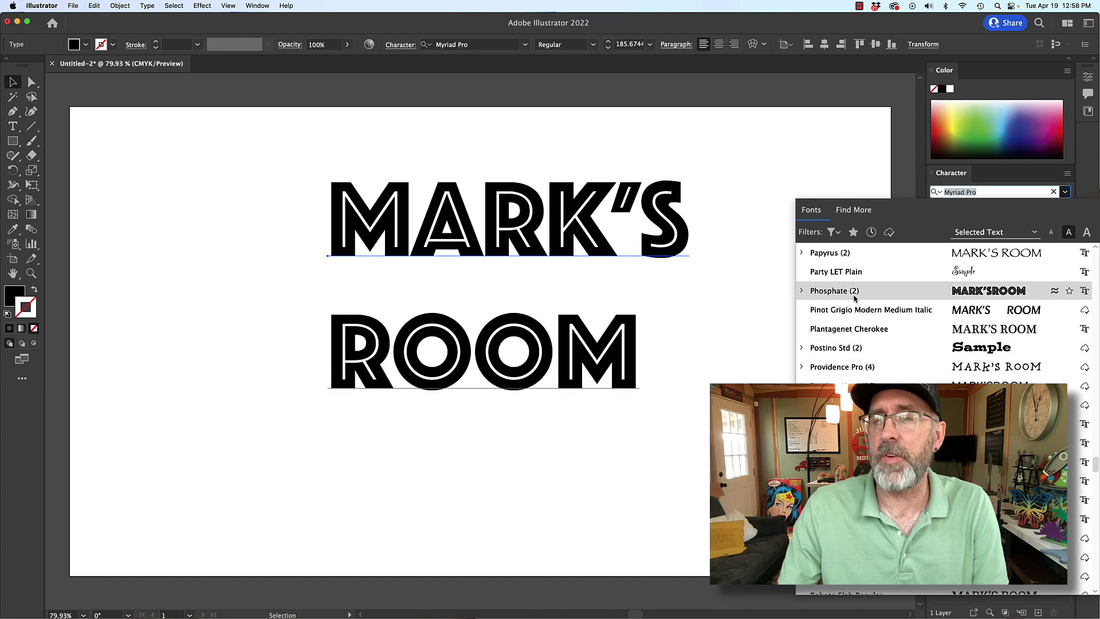
pyautogui.click(804, 291)
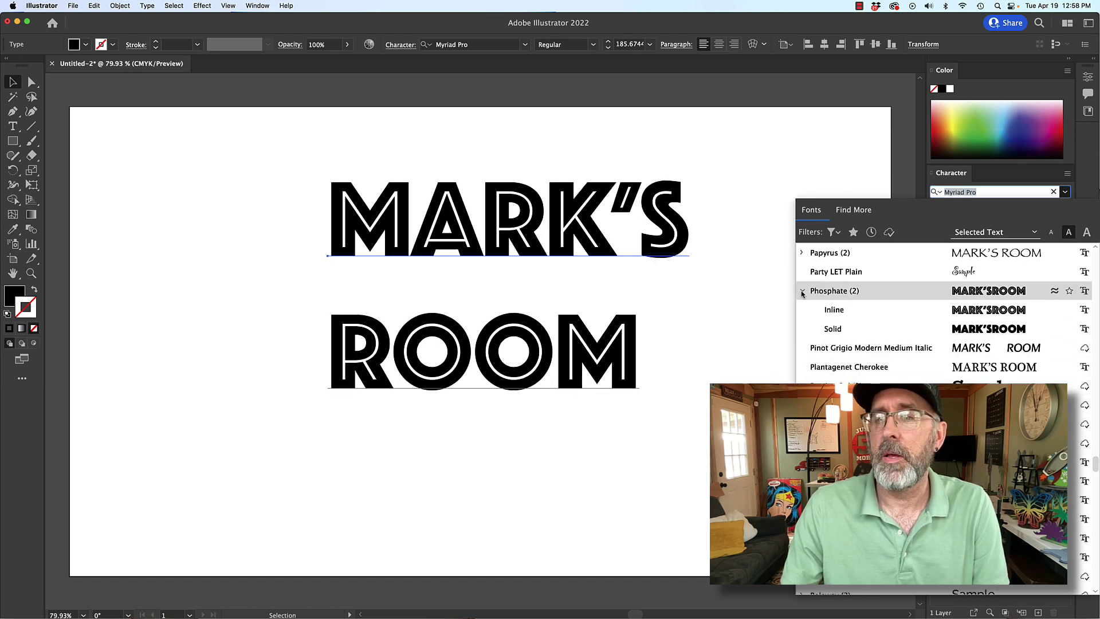
pyautogui.click(825, 328)
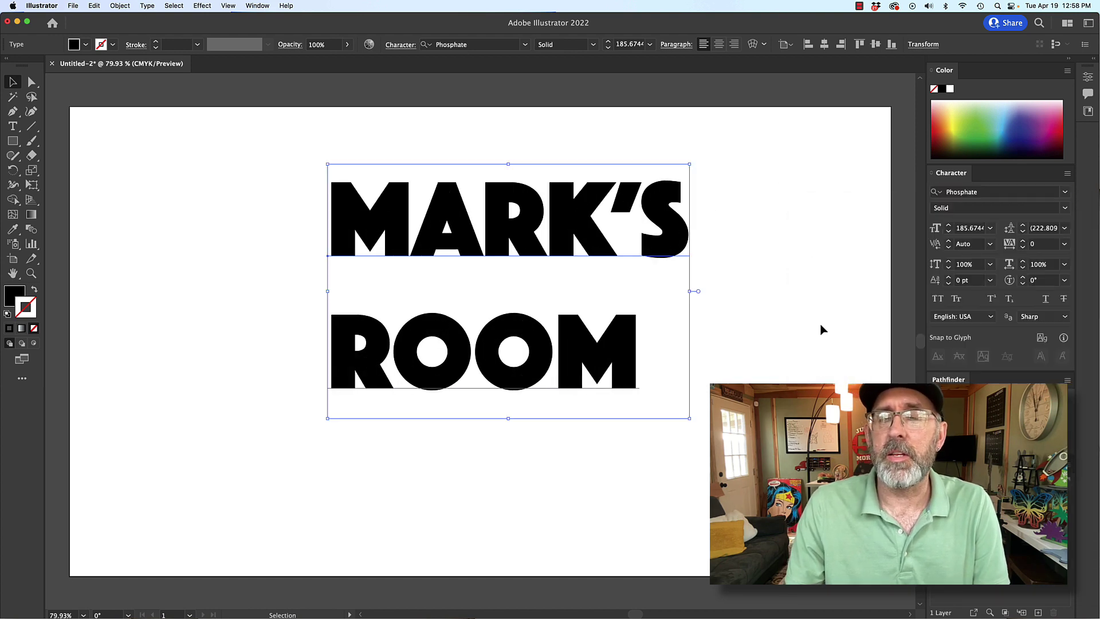
# - Tighten tracking to -54, centre-align the lines, and move the text to the artboard middle
pyautogui.click(1023, 247)
pyautogui.moveTo(1024, 251); pyautogui.dragTo(1023, 231)
pyautogui.click(719, 44)
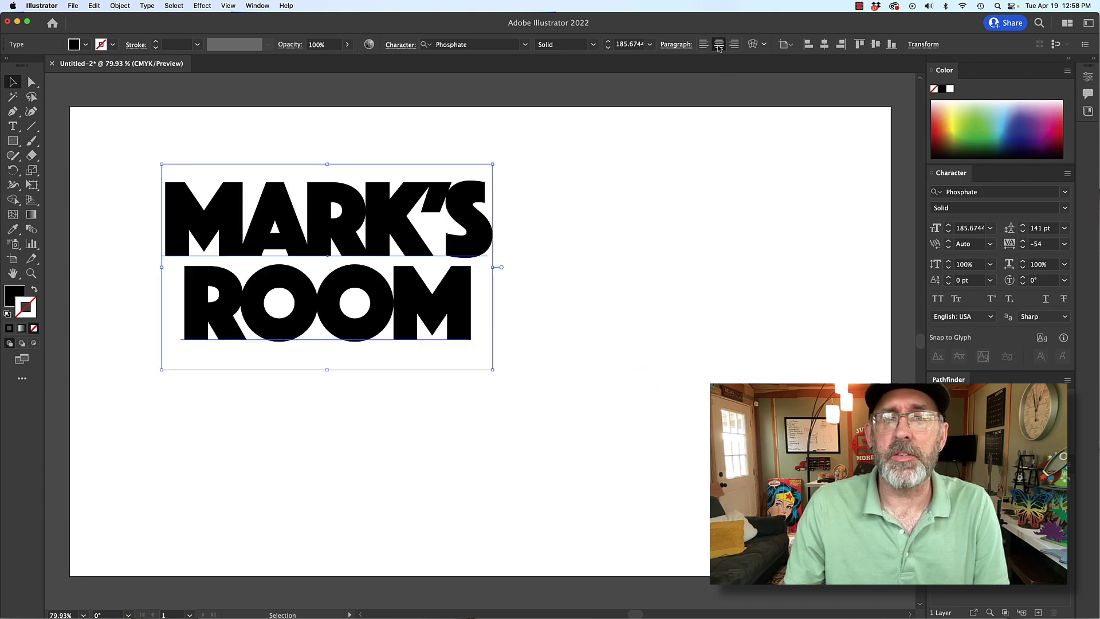
pyautogui.moveTo(395, 228); pyautogui.dragTo(529, 272)
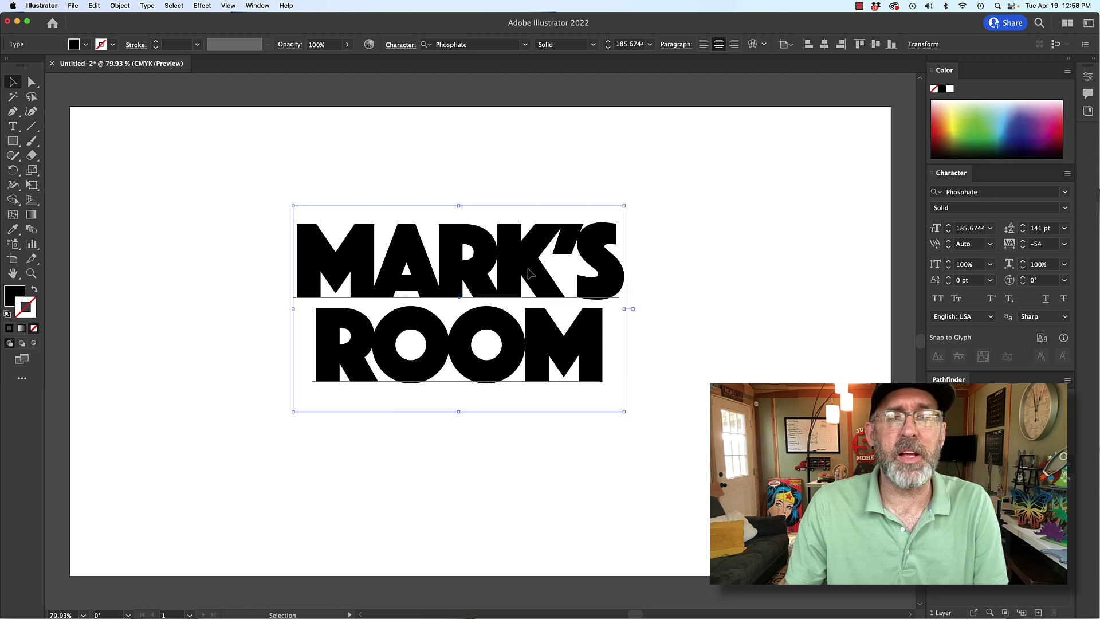
pyautogui.click(20, 143)
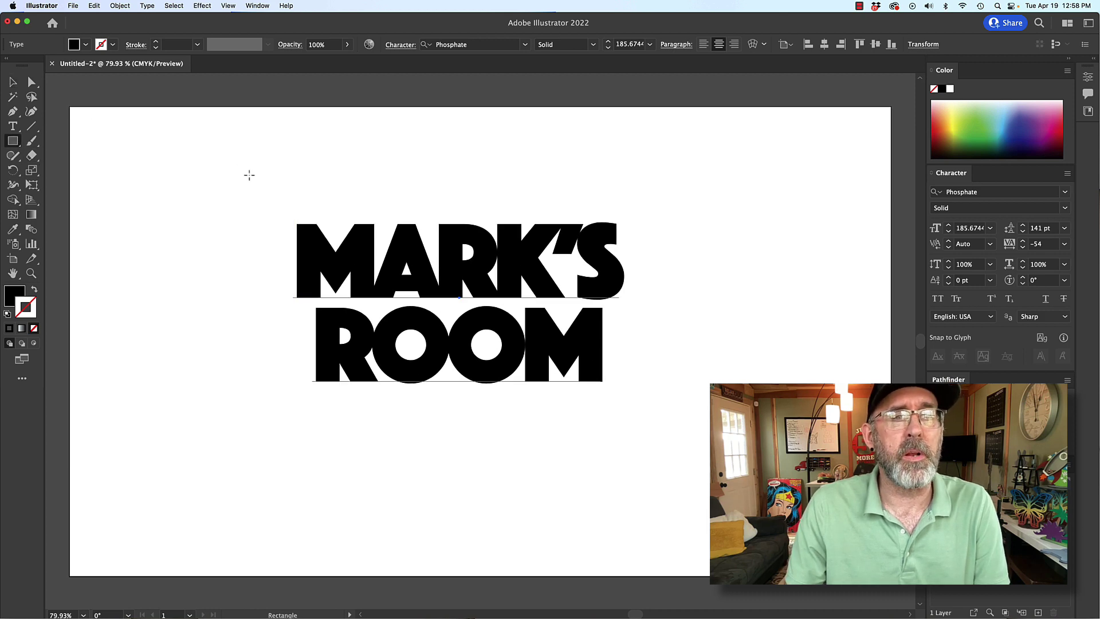
pyautogui.moveTo(257, 161); pyautogui.dragTo(678, 441)
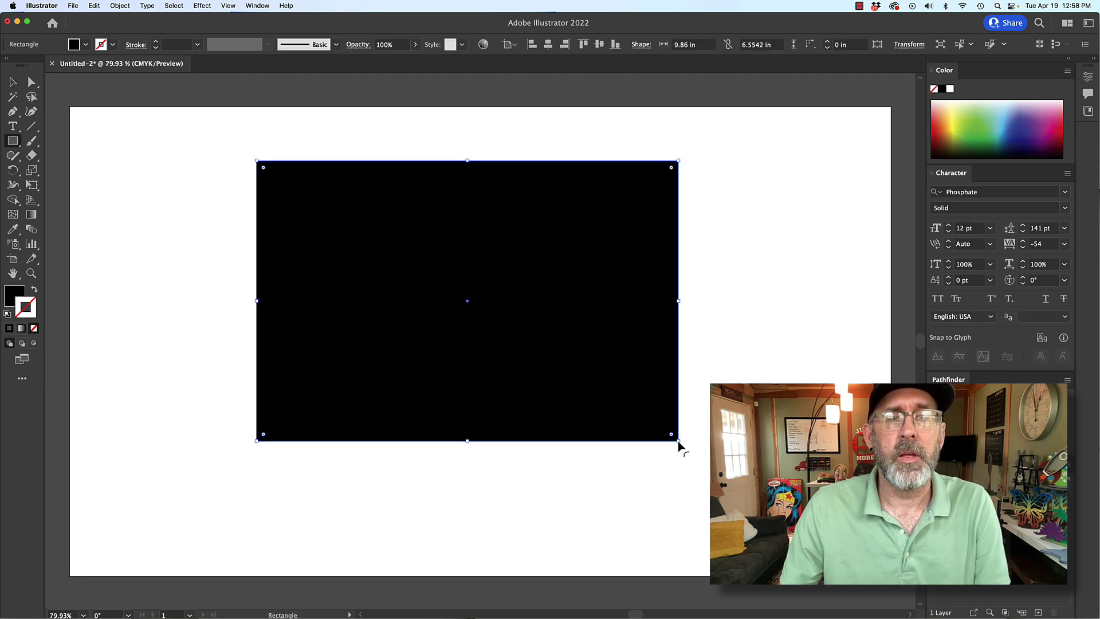
pyautogui.click(155, 44)
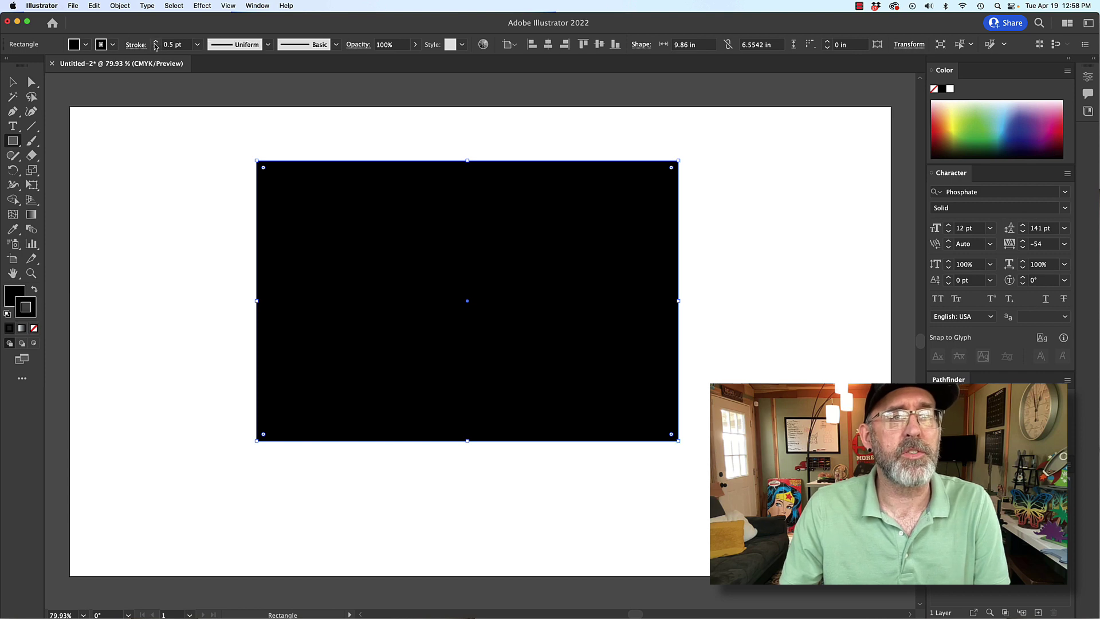
pyautogui.click(85, 45)
pyautogui.click(85, 46)
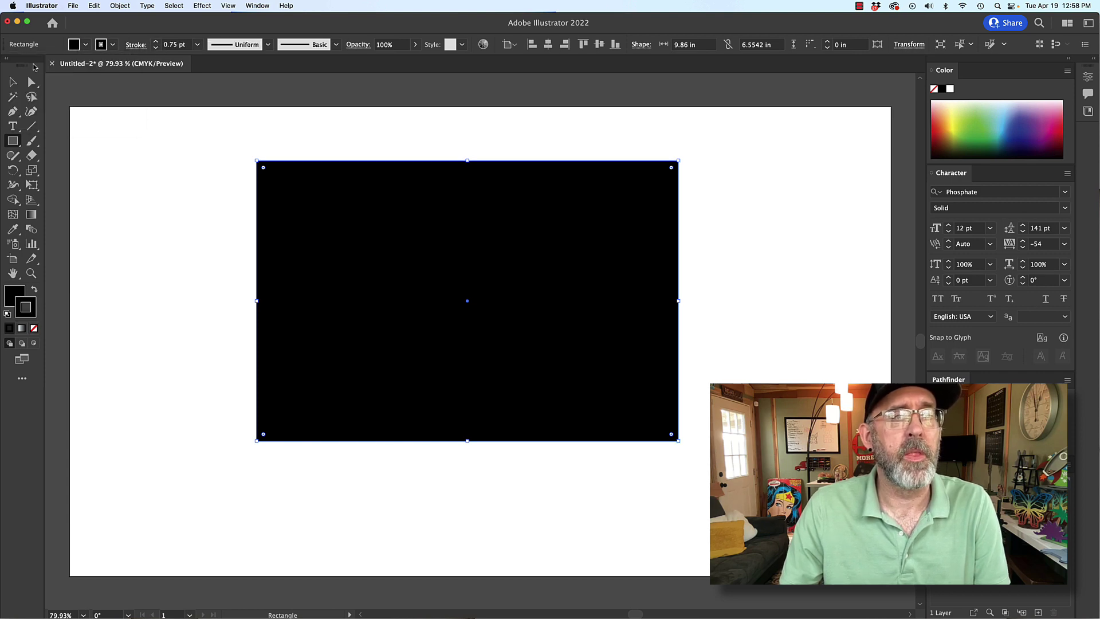
pyautogui.click(86, 46)
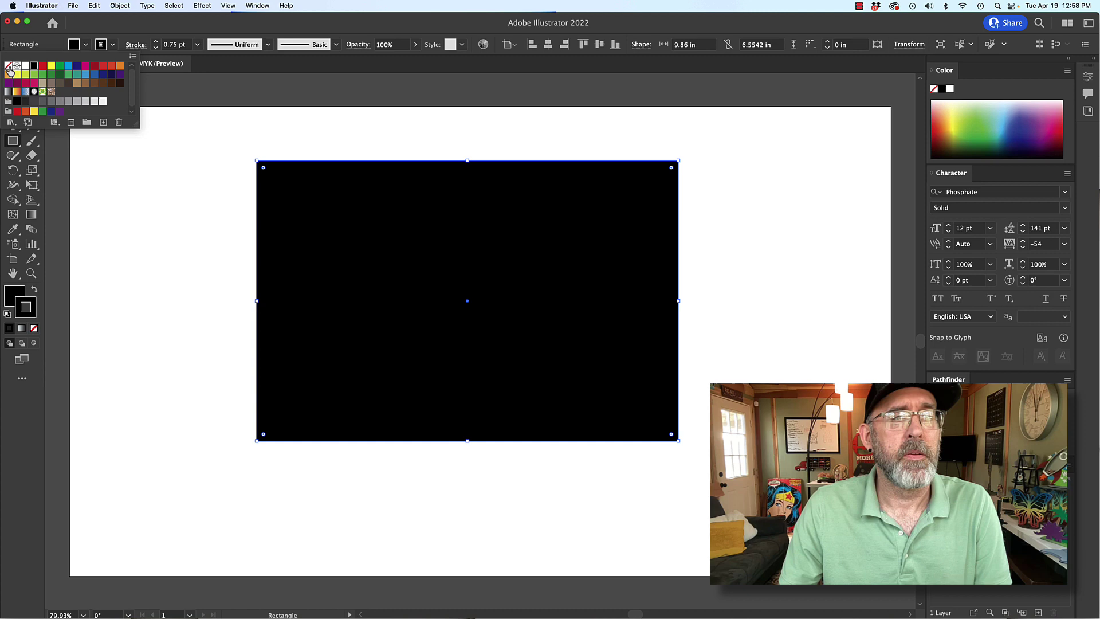
pyautogui.click(8, 67)
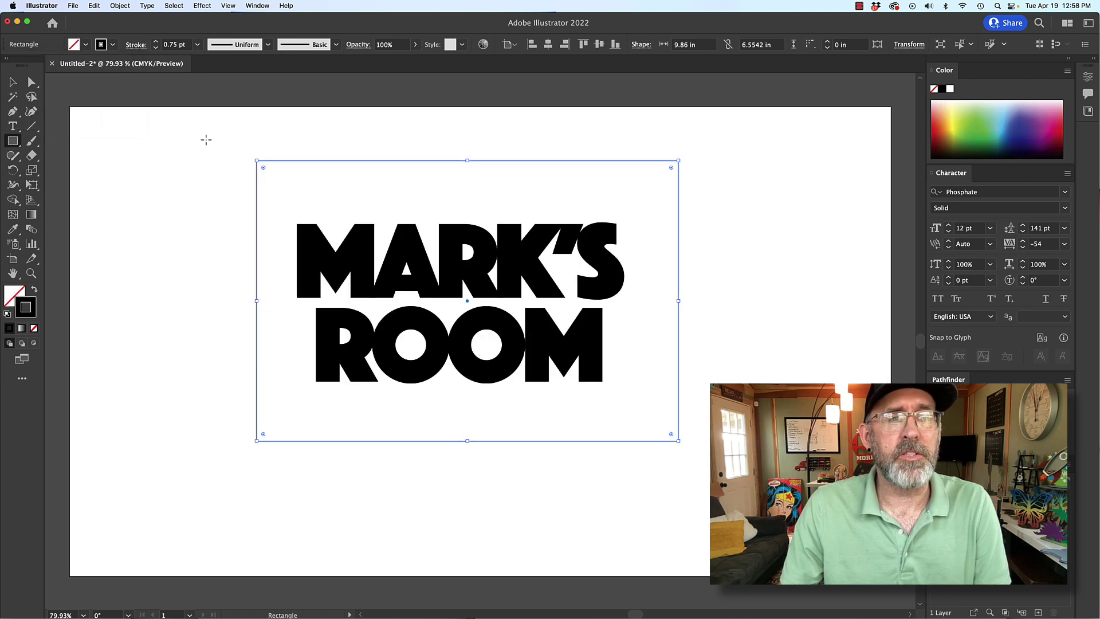
pyautogui.click(13, 82)
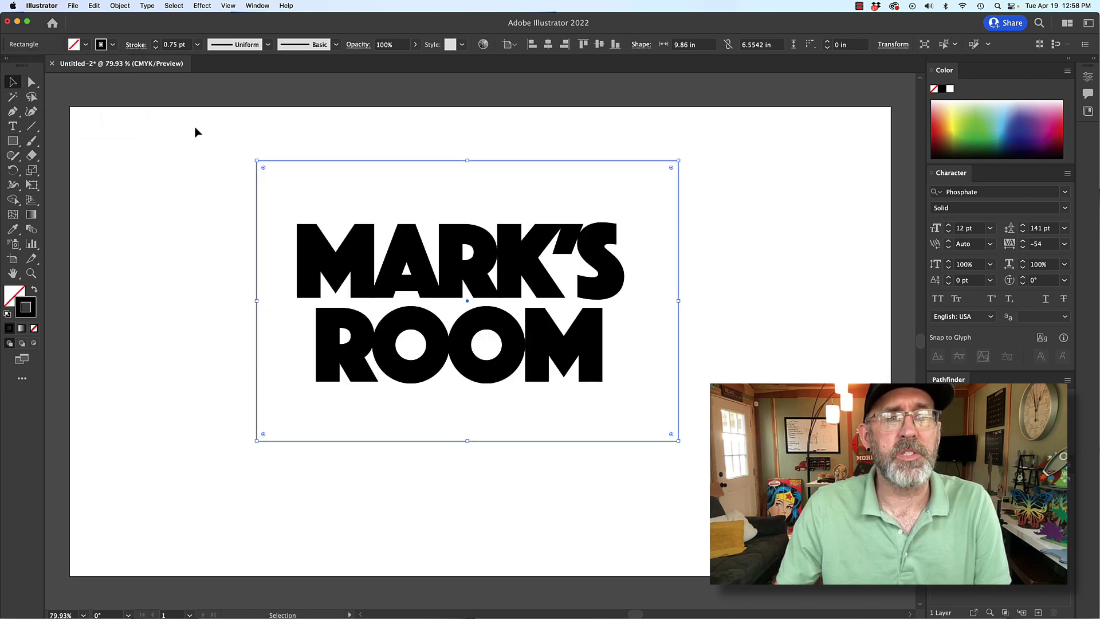
pyautogui.moveTo(195, 132); pyautogui.dragTo(546, 422)
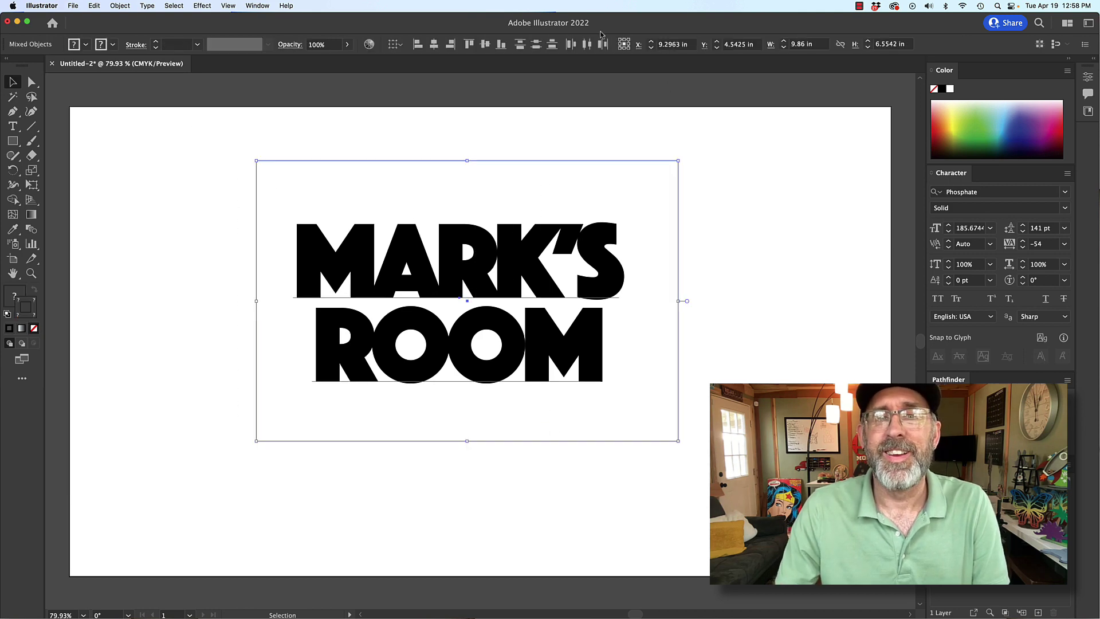
pyautogui.click(434, 44)
pyautogui.click(484, 44)
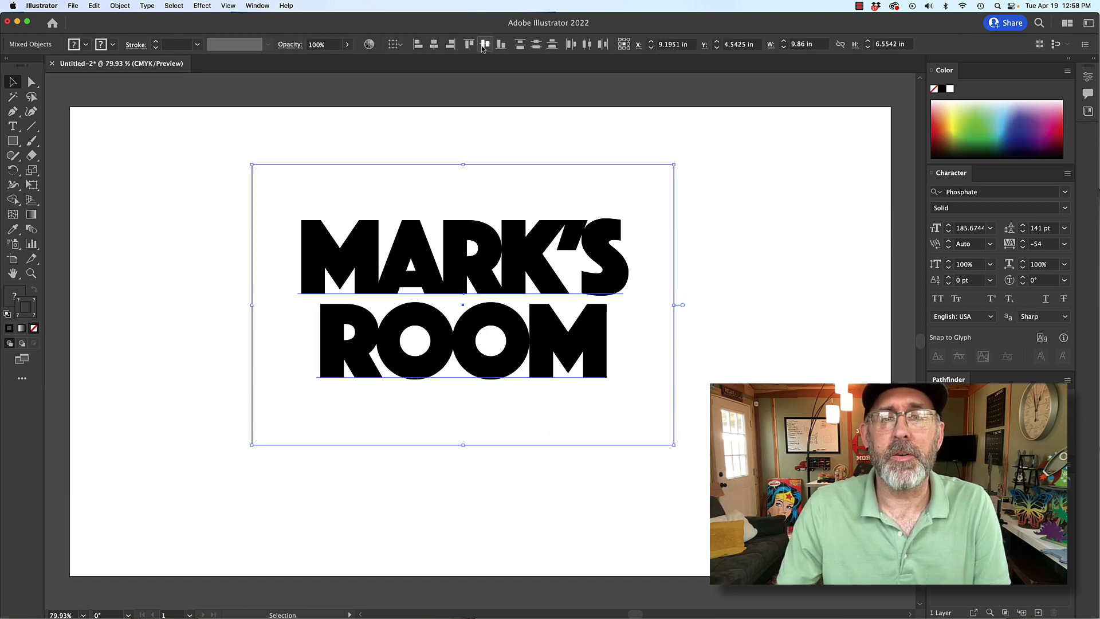
pyautogui.click(195, 271)
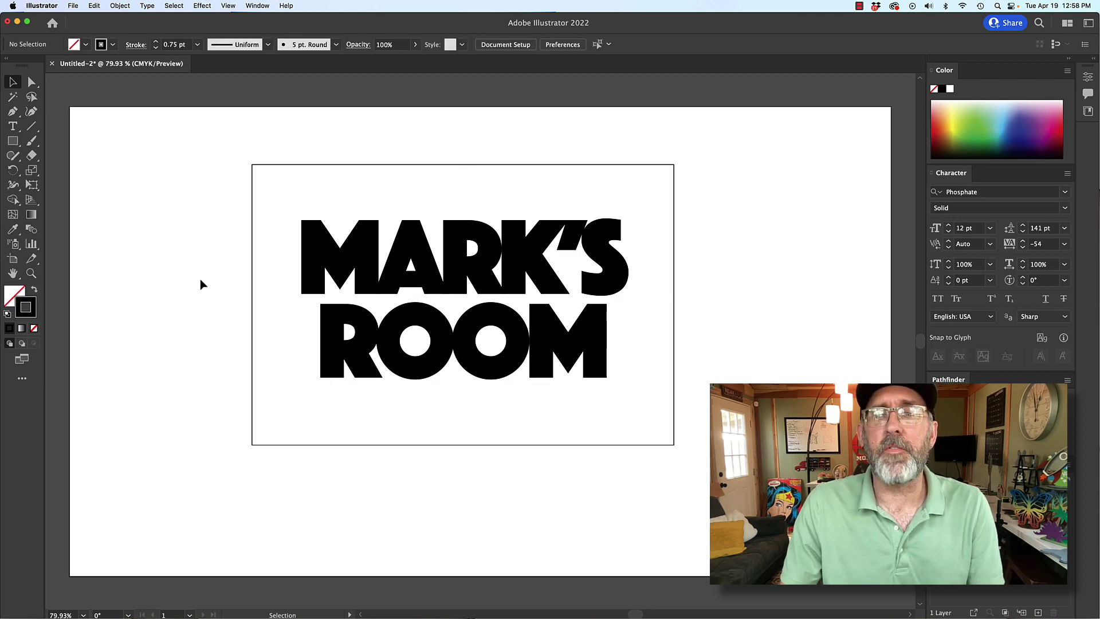
# - Convert the MARK'S ROOM text into outlined letter shapes with Create Outlines
pyautogui.click(321, 262)
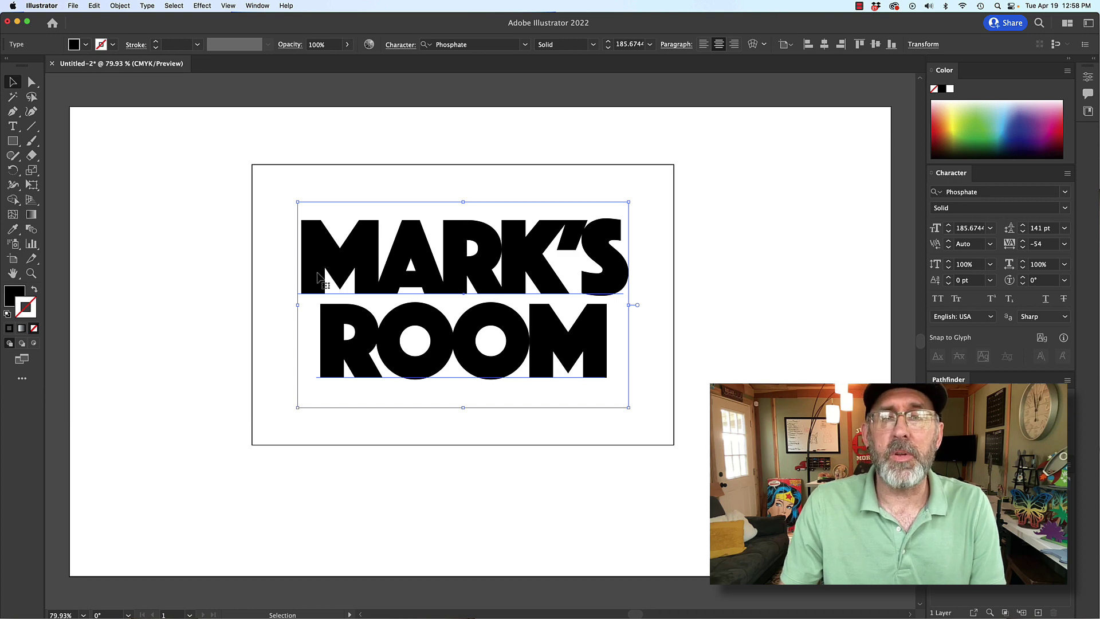
pyautogui.rightClick(324, 250)
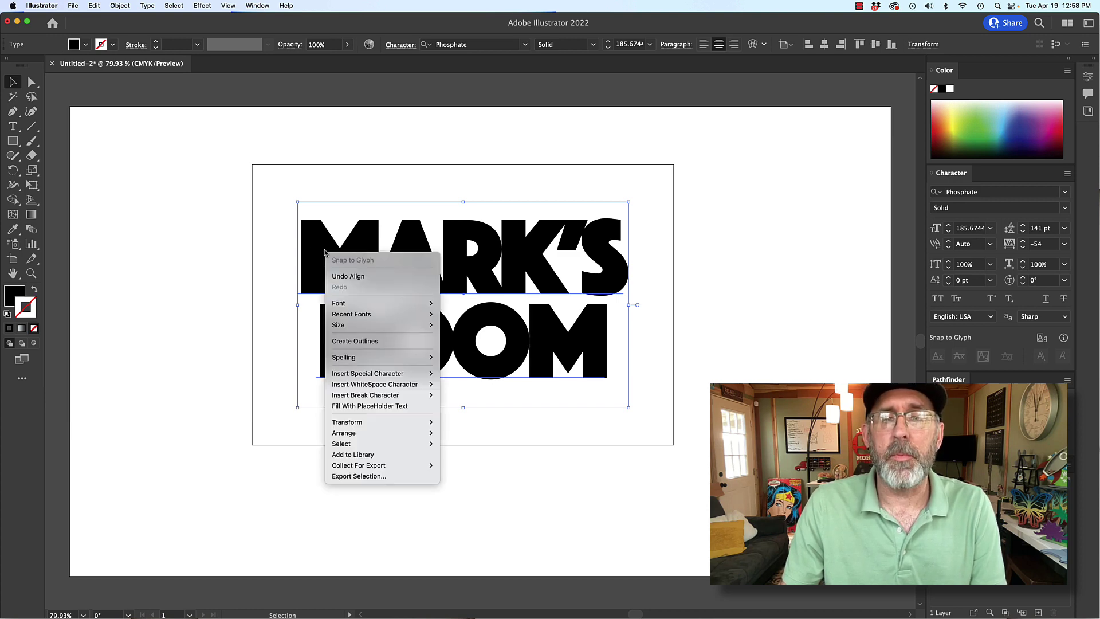
pyautogui.click(349, 342)
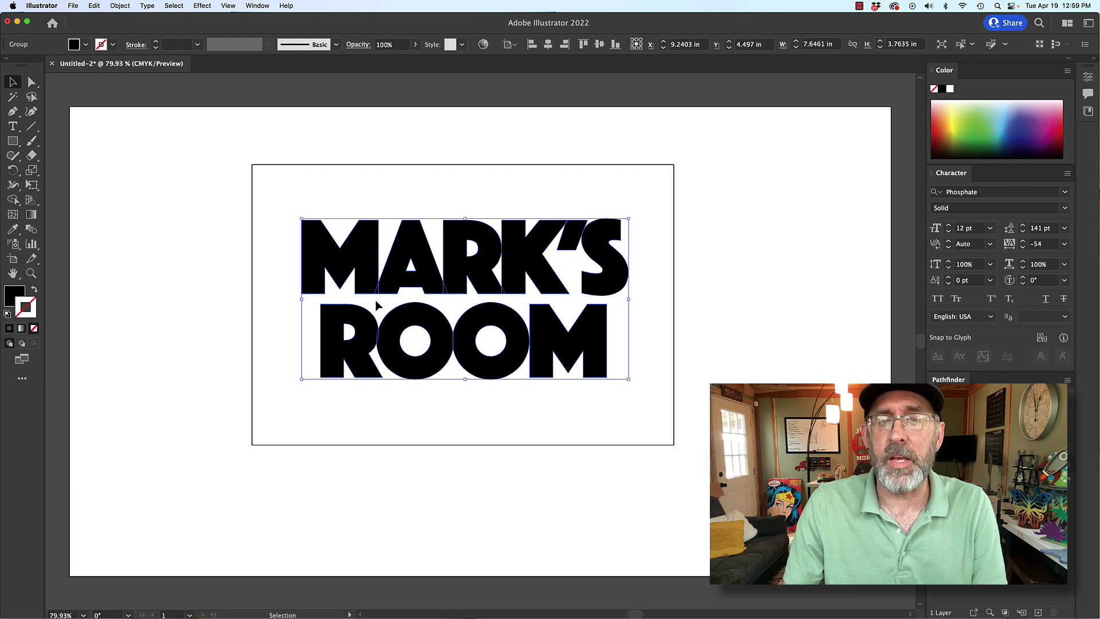
pyautogui.scroll(5, 378, 299)
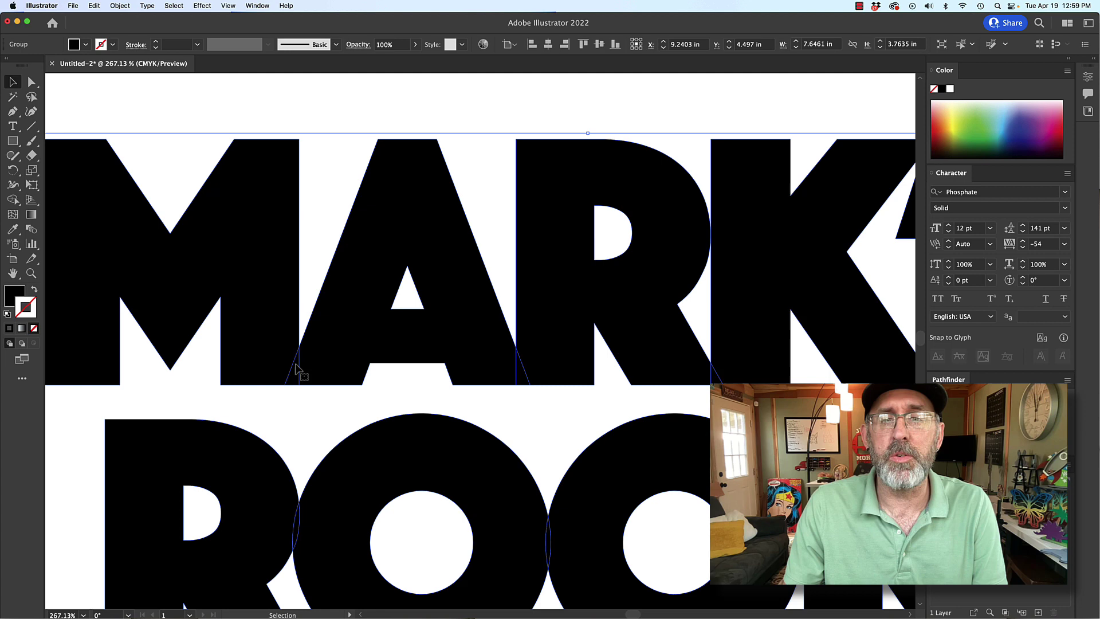
pyautogui.scroll(-1, 297, 370)
pyautogui.scroll(-2, 297, 369)
pyautogui.scroll(-1, 294, 363)
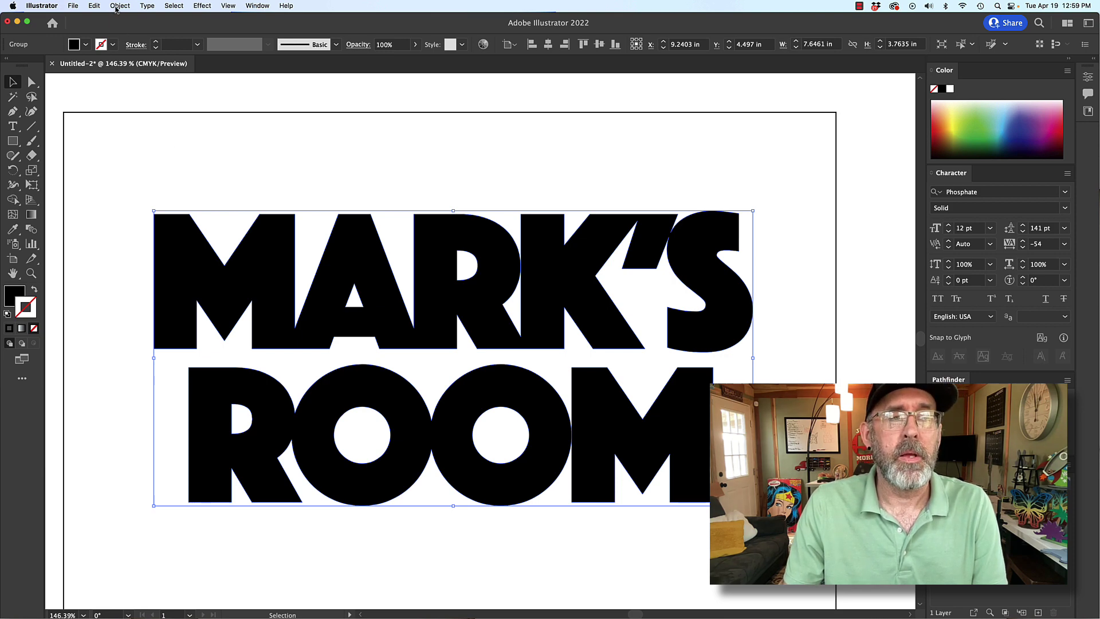
# - Preview an Offset Path of -0.01 in on the outlined lettering
pyautogui.click(118, 6)
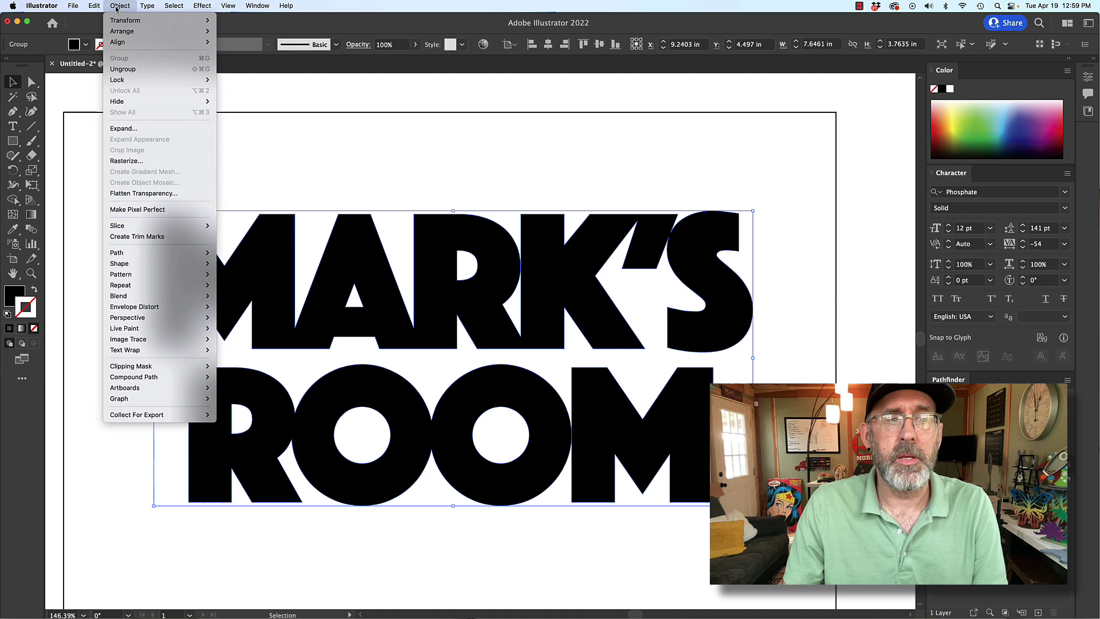
pyautogui.moveTo(154, 252)
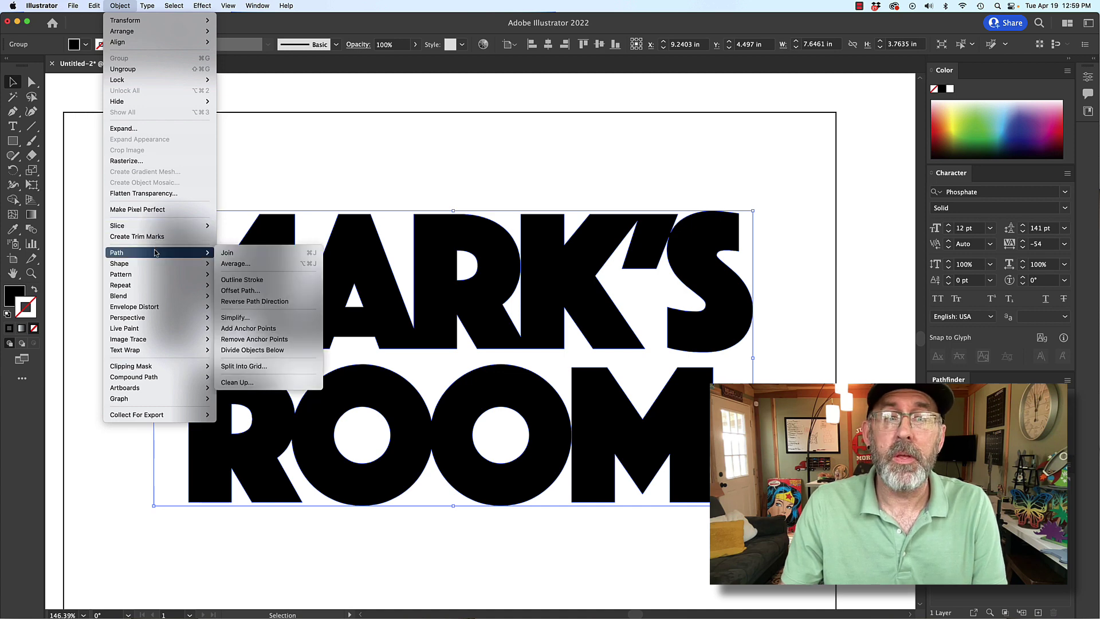
pyautogui.click(256, 290)
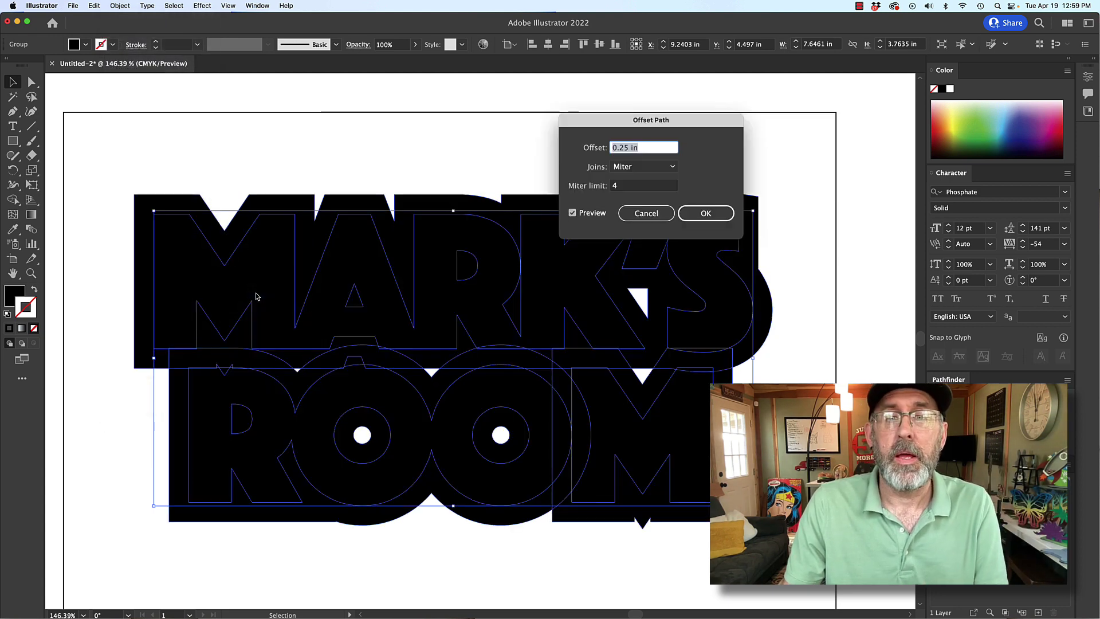
pyautogui.click(613, 148)
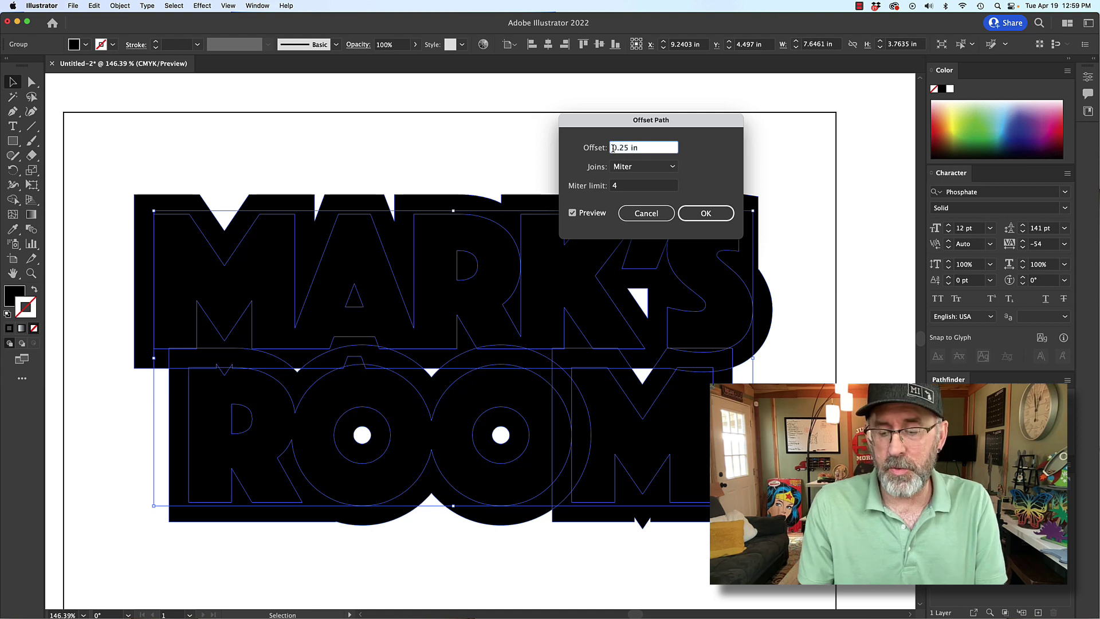
pyautogui.write('-.01')
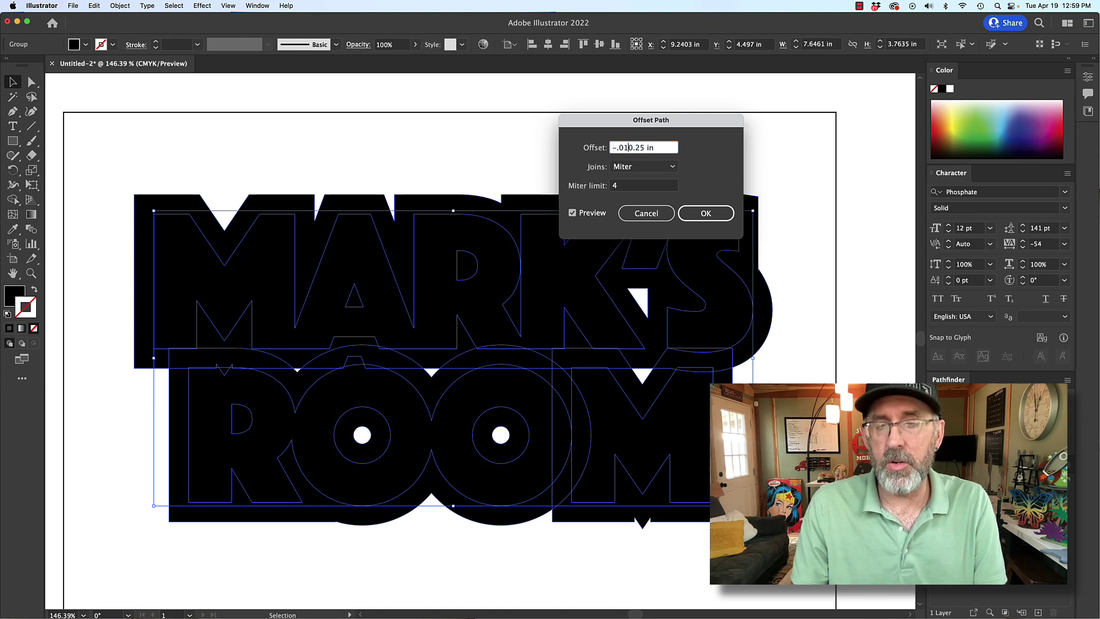
pyautogui.press('super+a')
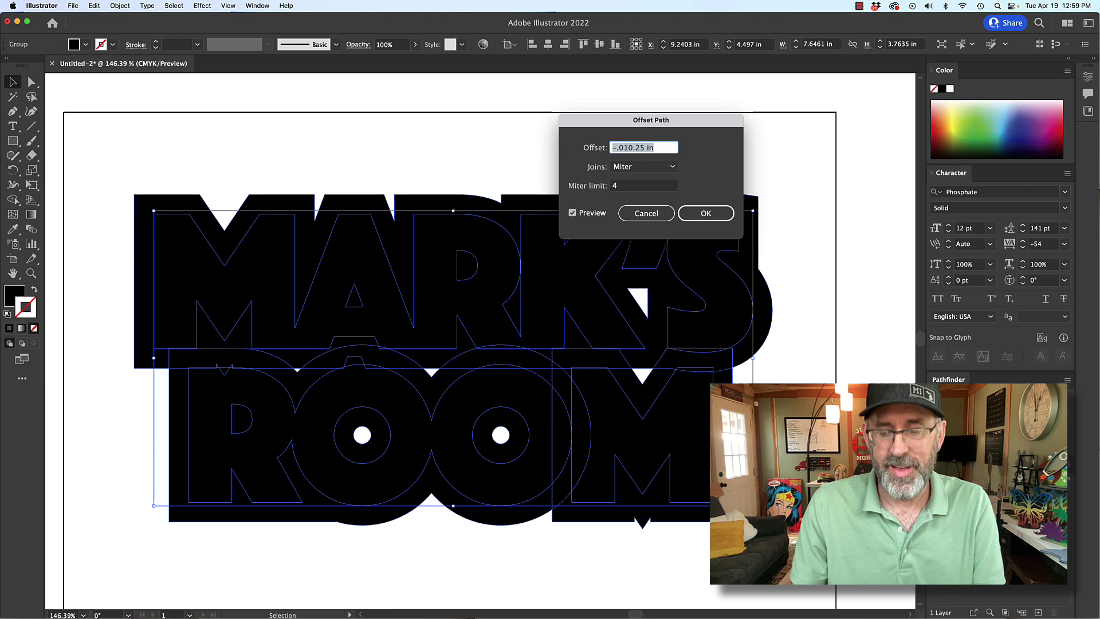
pyautogui.write('-0')
pyautogui.write('.0')
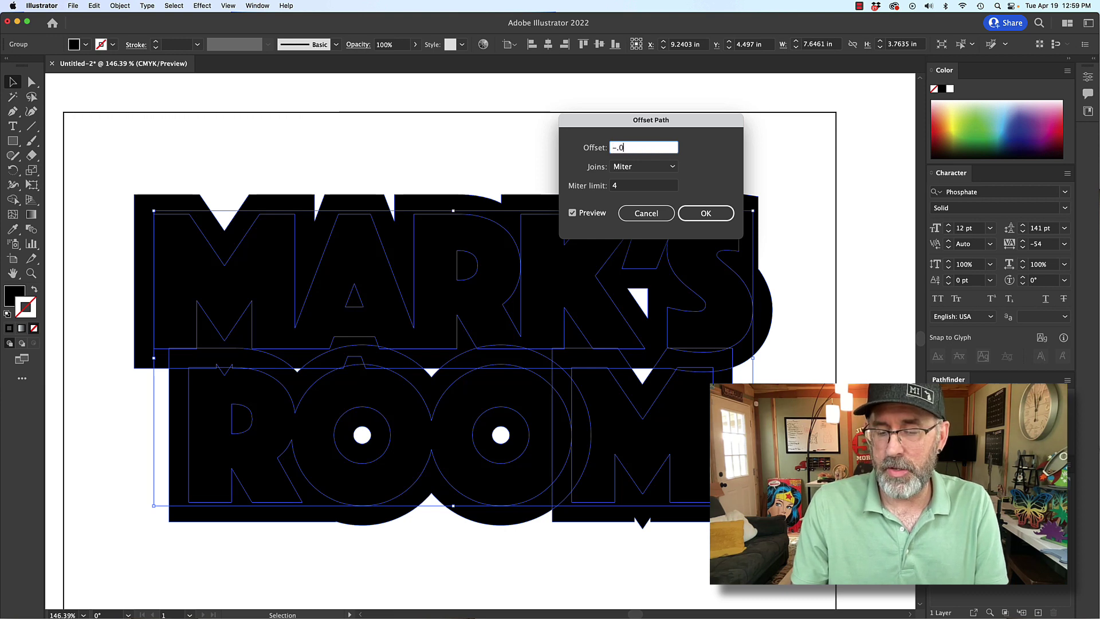
pyautogui.write('1')
pyautogui.press('Tab')
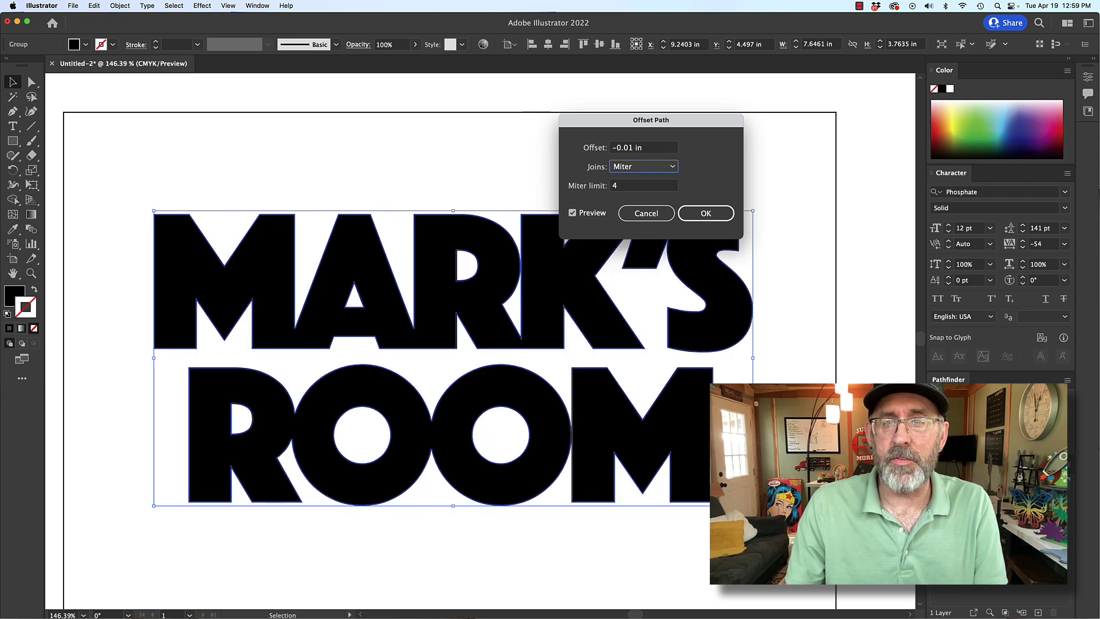
# - Apply the -0.01 in offset and give the inset shapes a red 0.5 pt stroke with no fill
pyautogui.click(697, 214)
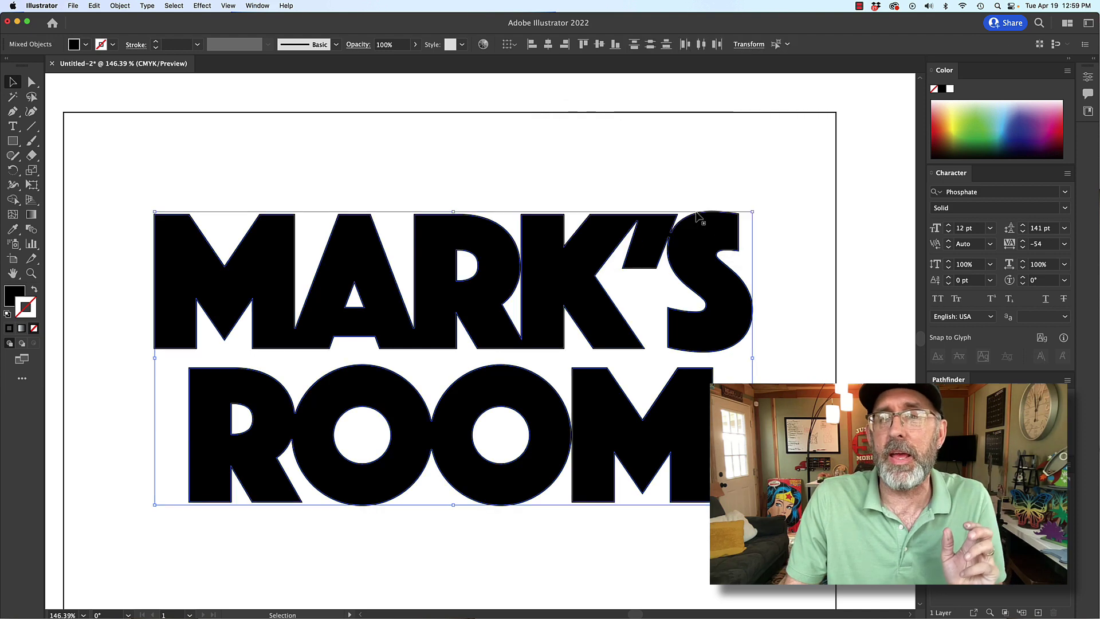
pyautogui.click(154, 43)
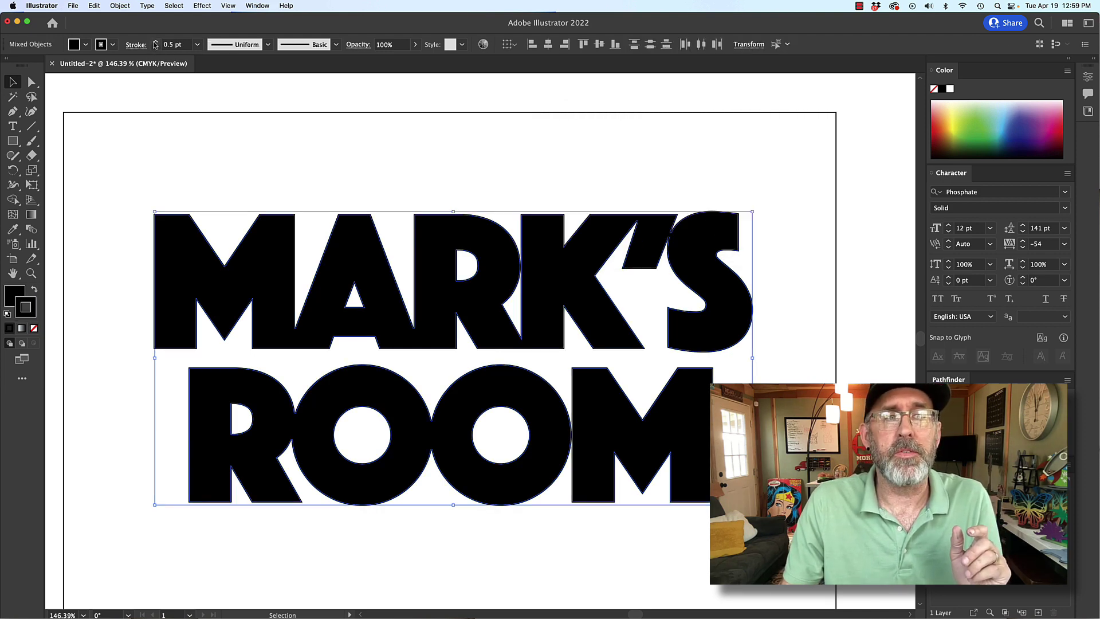
pyautogui.click(113, 45)
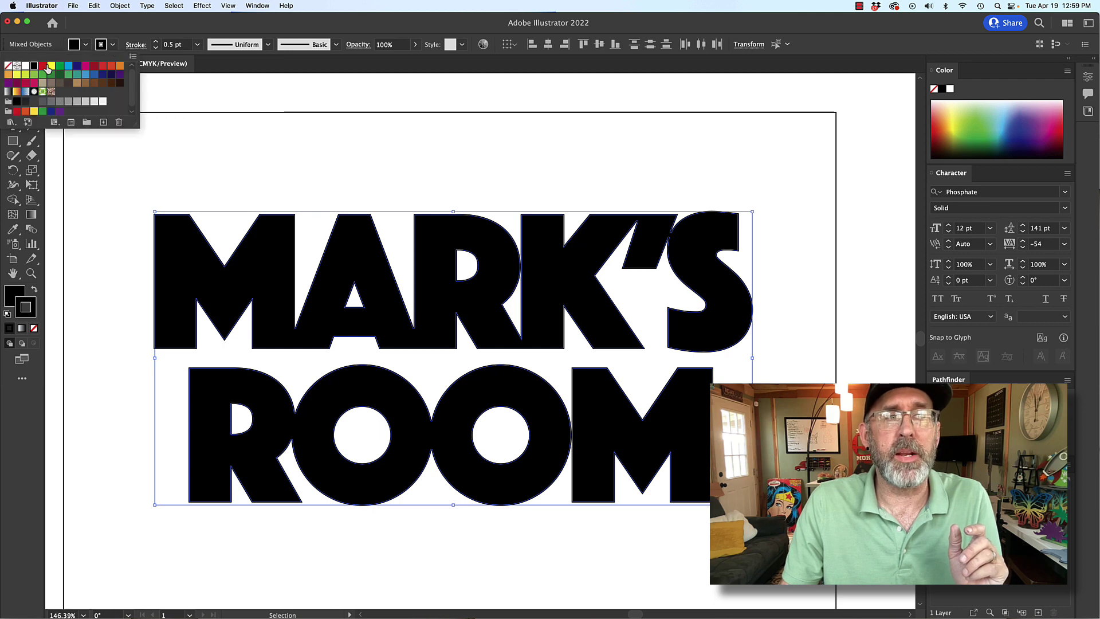
pyautogui.click(43, 67)
pyautogui.click(84, 47)
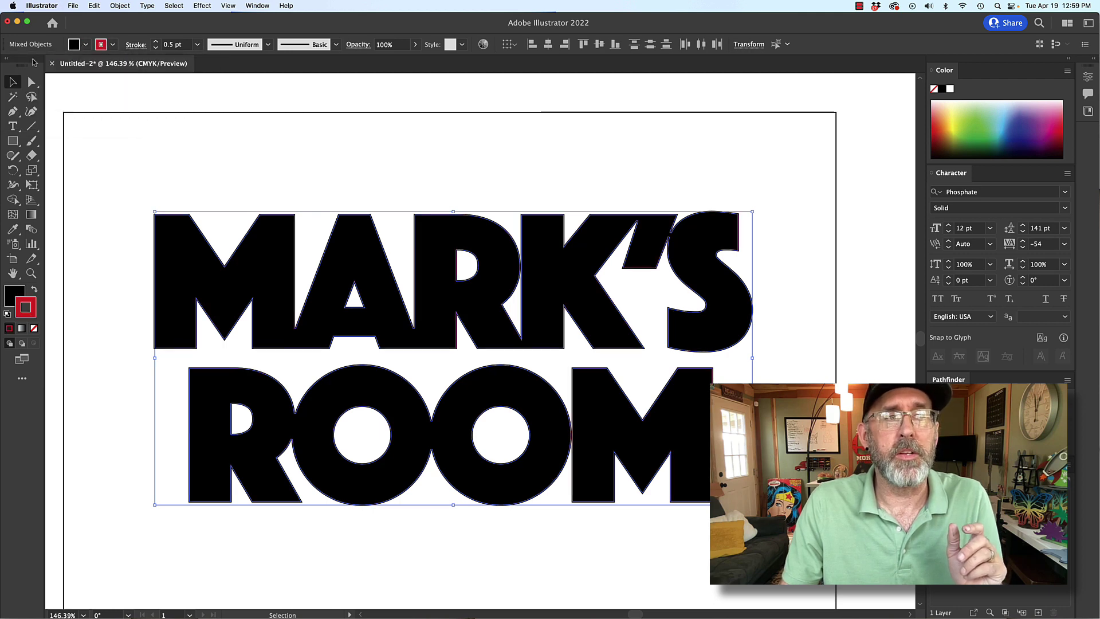
pyautogui.click(85, 45)
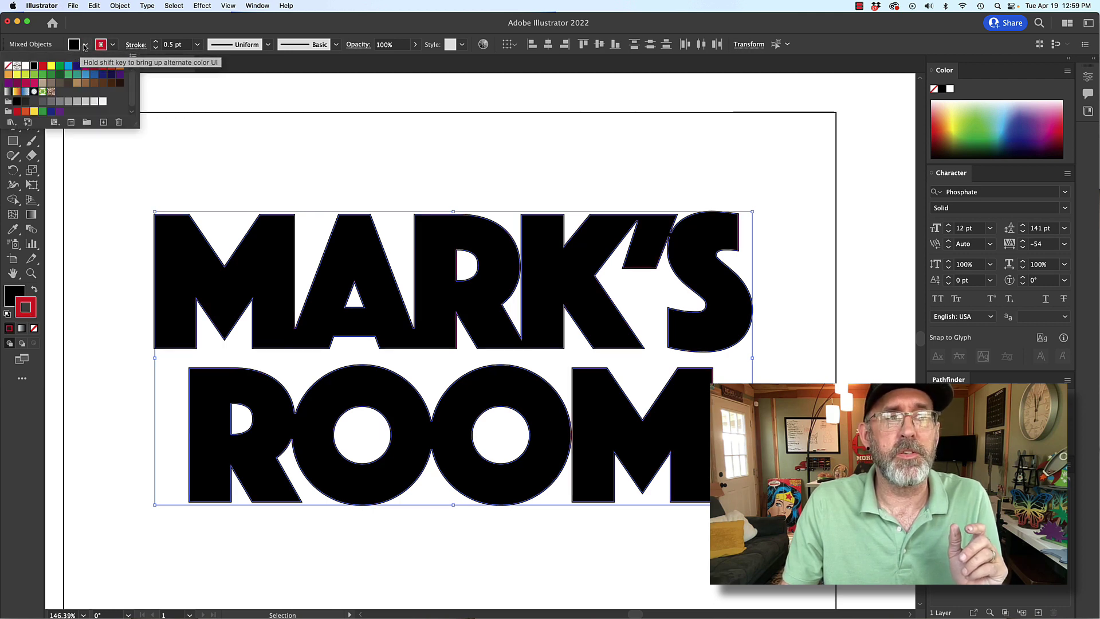
pyautogui.click(9, 66)
# - Deselect to check the red outlines, then reselect the lettering group
pyautogui.click(271, 264)
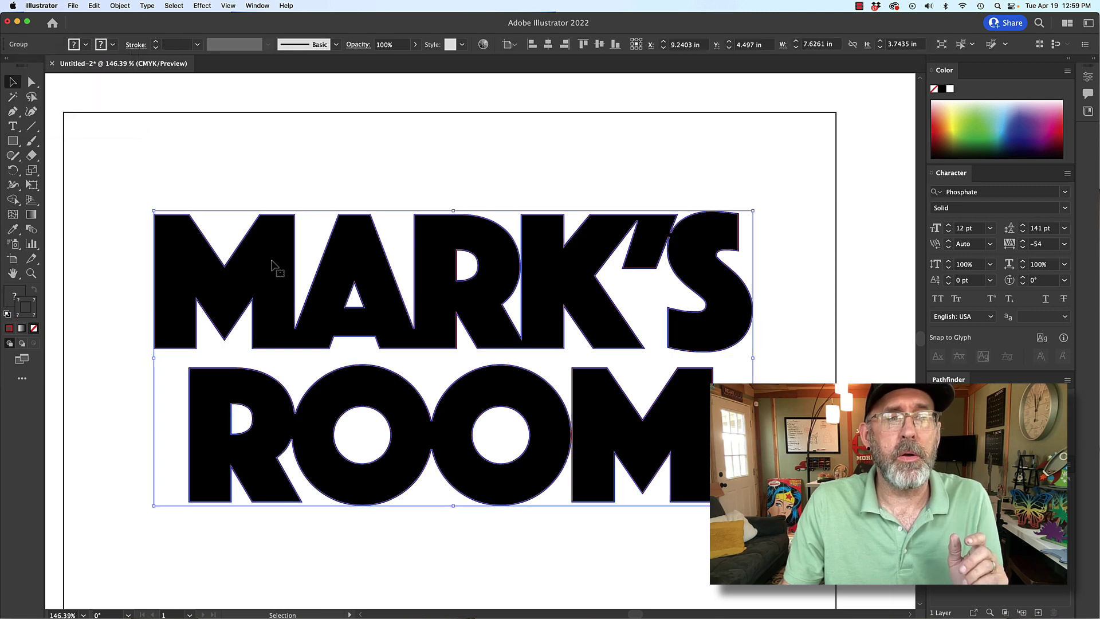
pyautogui.click(155, 199)
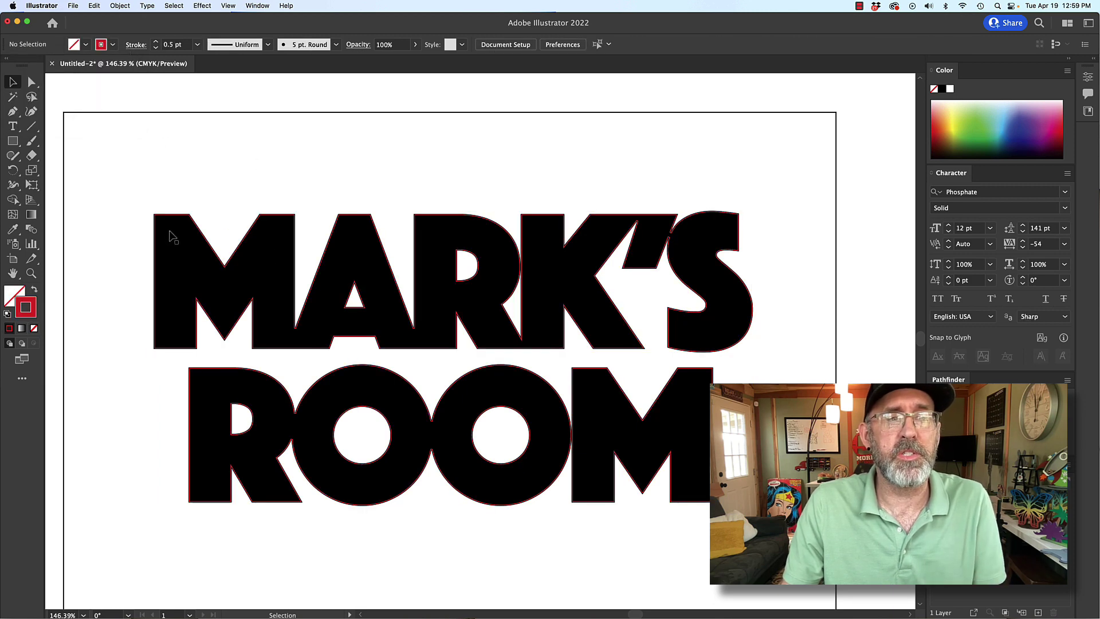
pyautogui.click(170, 234)
pyautogui.scroll(6, 169, 234)
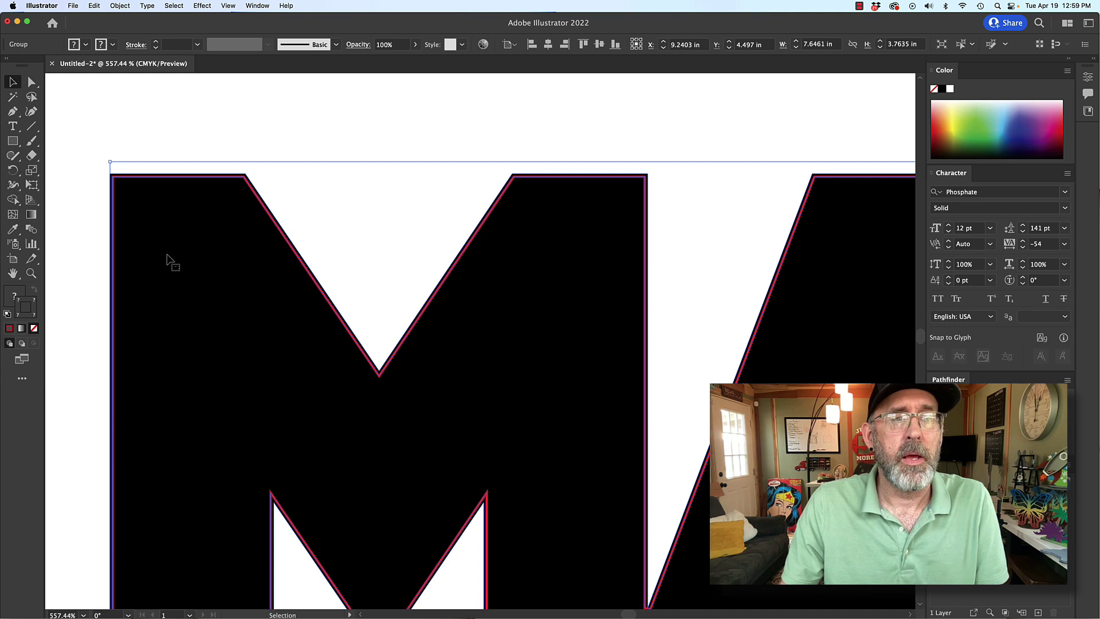
# - Ungroup the letters and give the M no fill with a 0.25 pt black stroke
pyautogui.rightClick(167, 255)
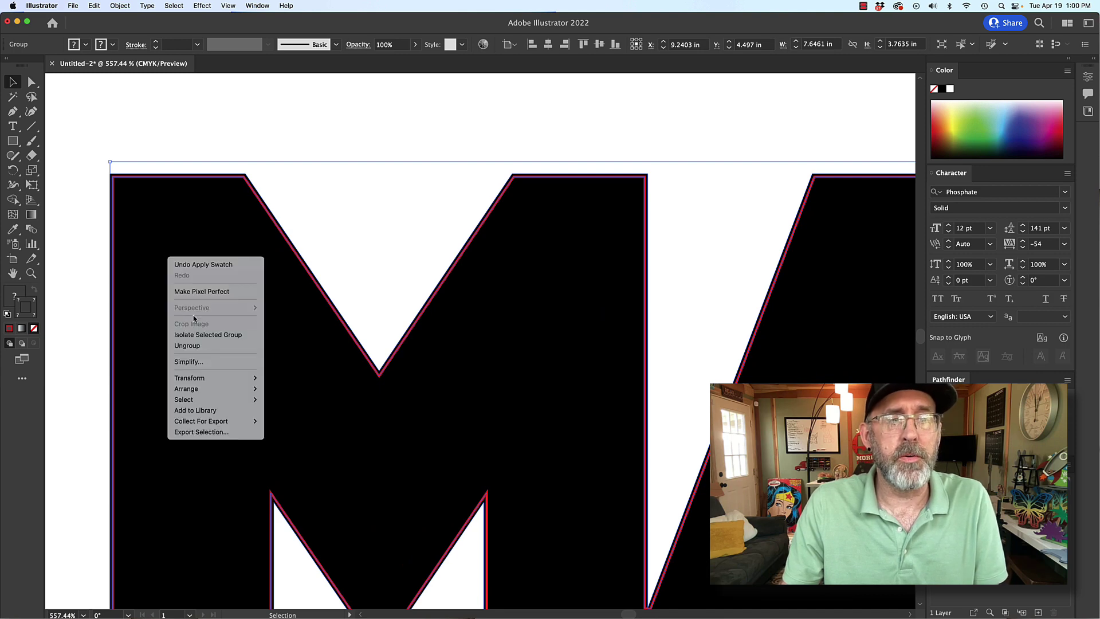
pyautogui.click(194, 346)
pyautogui.click(195, 126)
pyautogui.click(196, 233)
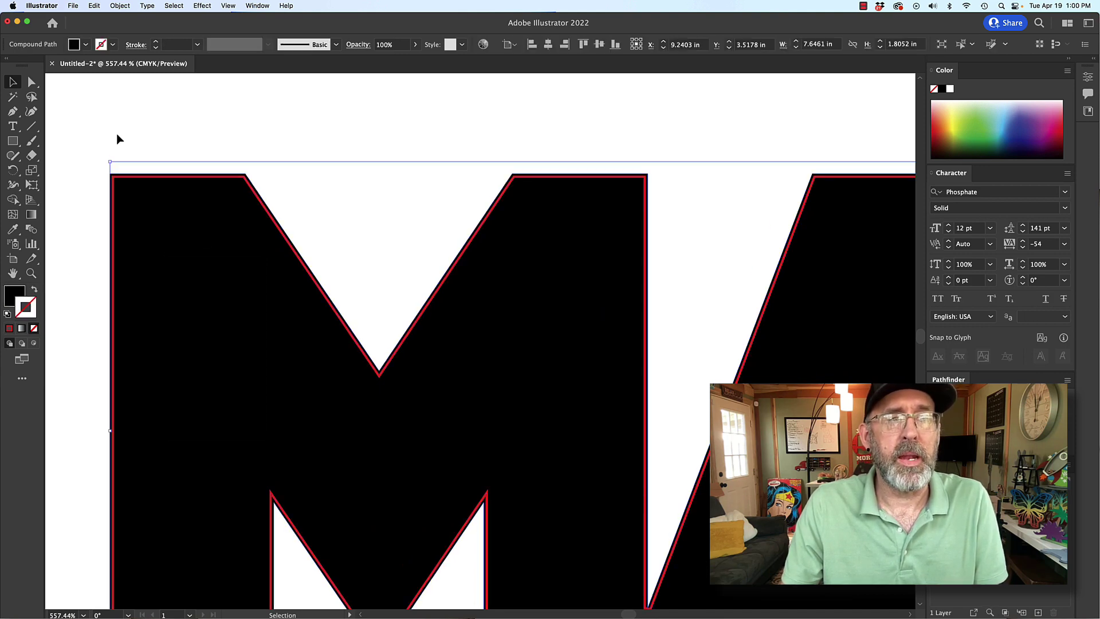
pyautogui.click(85, 45)
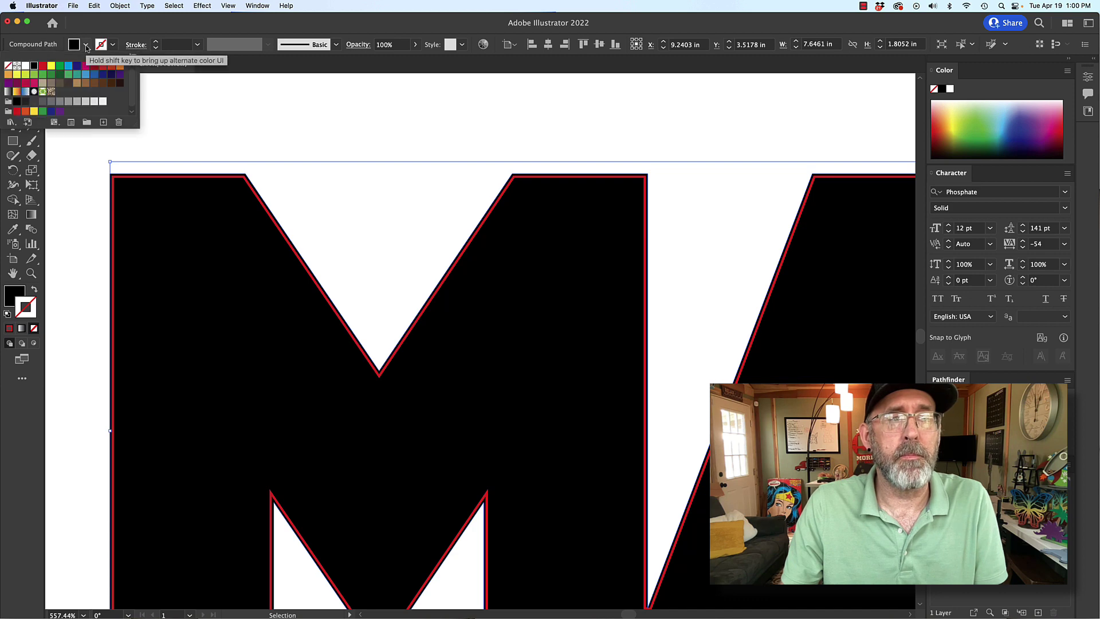
pyautogui.click(8, 65)
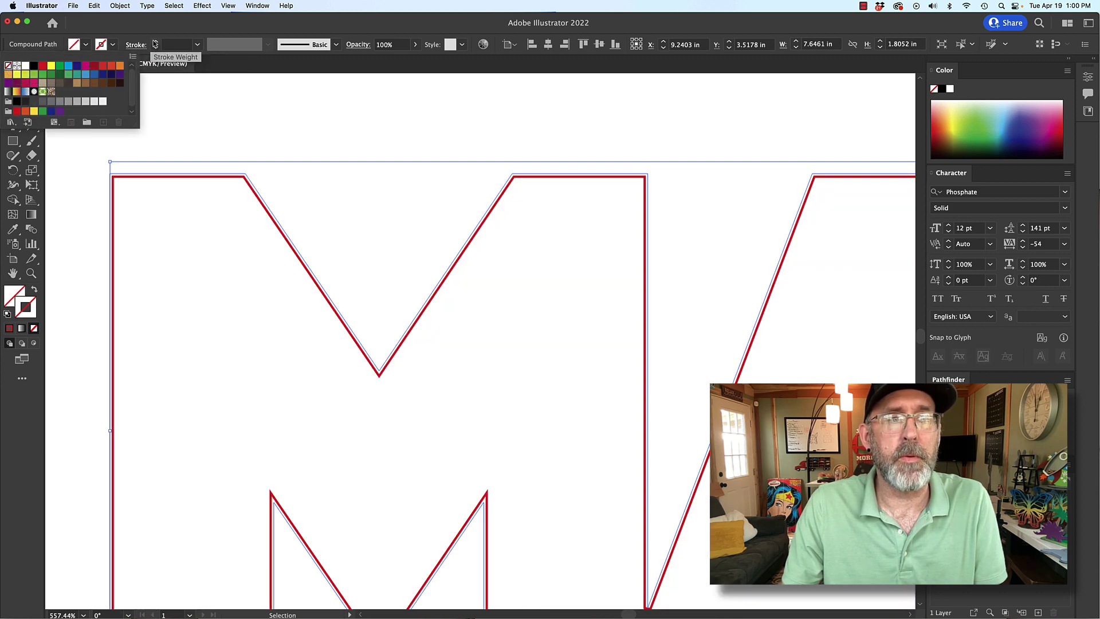
pyautogui.click(155, 44)
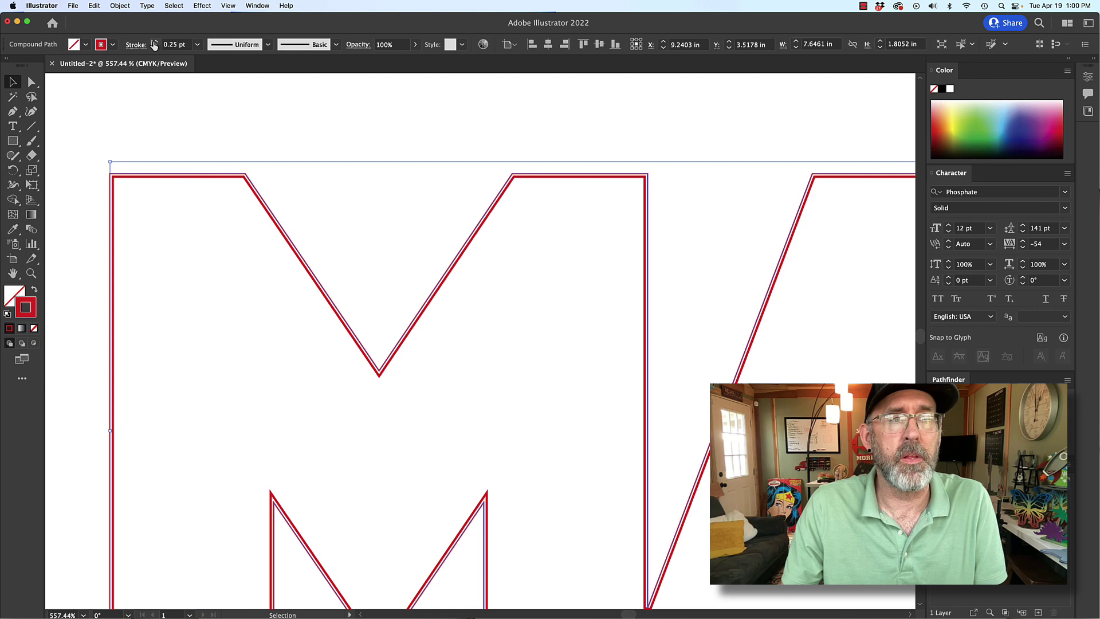
pyautogui.click(113, 44)
pyautogui.click(34, 66)
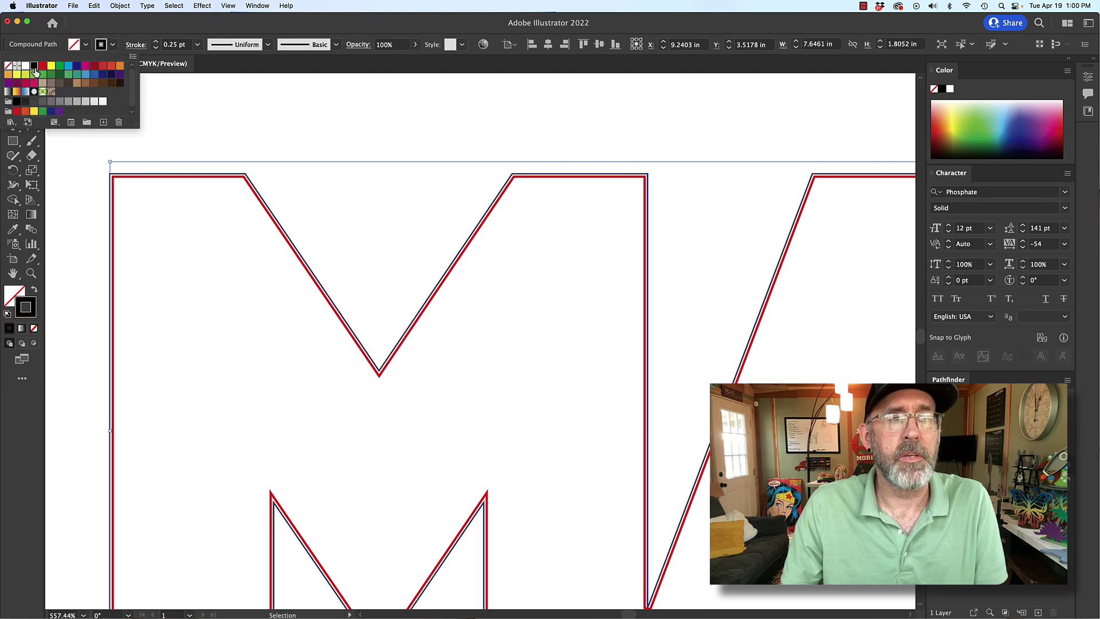
pyautogui.click(240, 166)
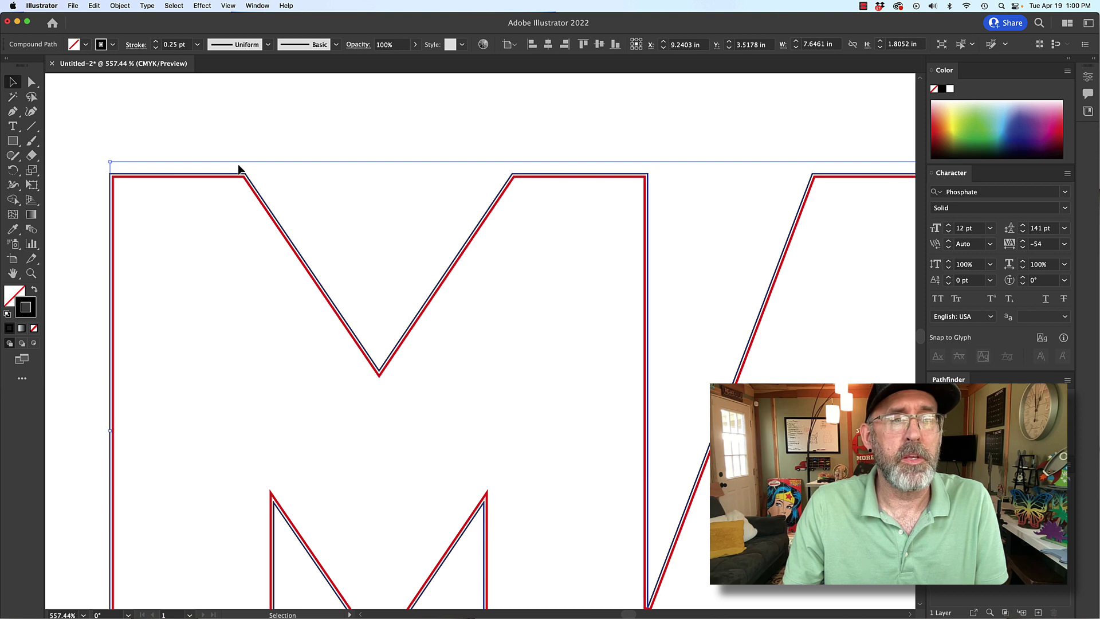
# - Move the black MARK'S outlines off the red ones to below the artboard
pyautogui.moveTo(243, 177); pyautogui.dragTo(186, 81)
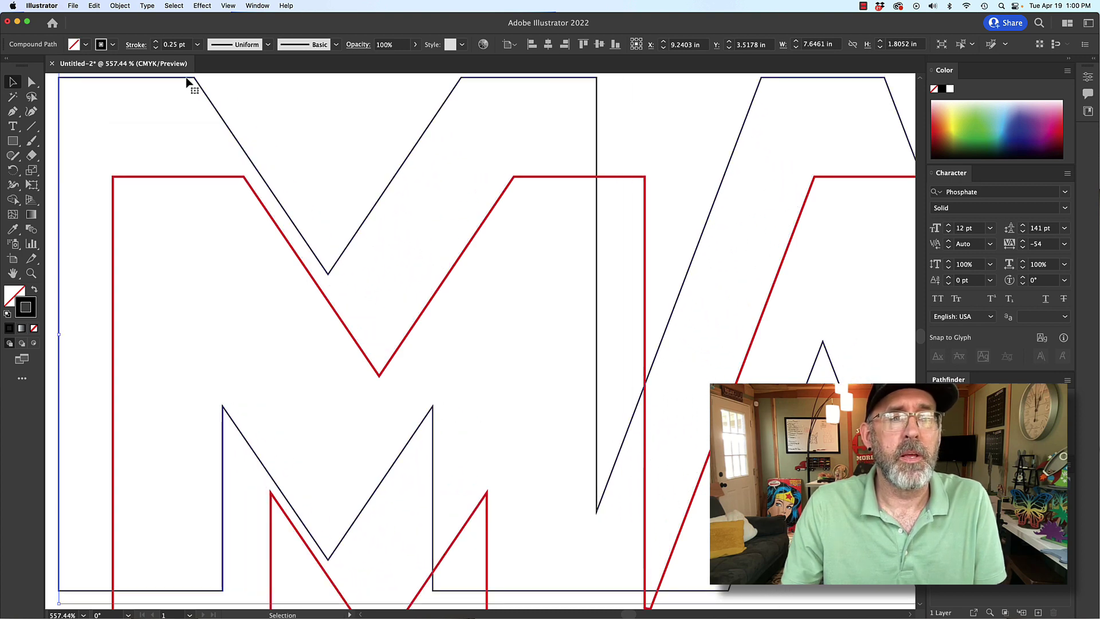
pyautogui.scroll(-8, 175, 81)
pyautogui.scroll(2, 178, 109)
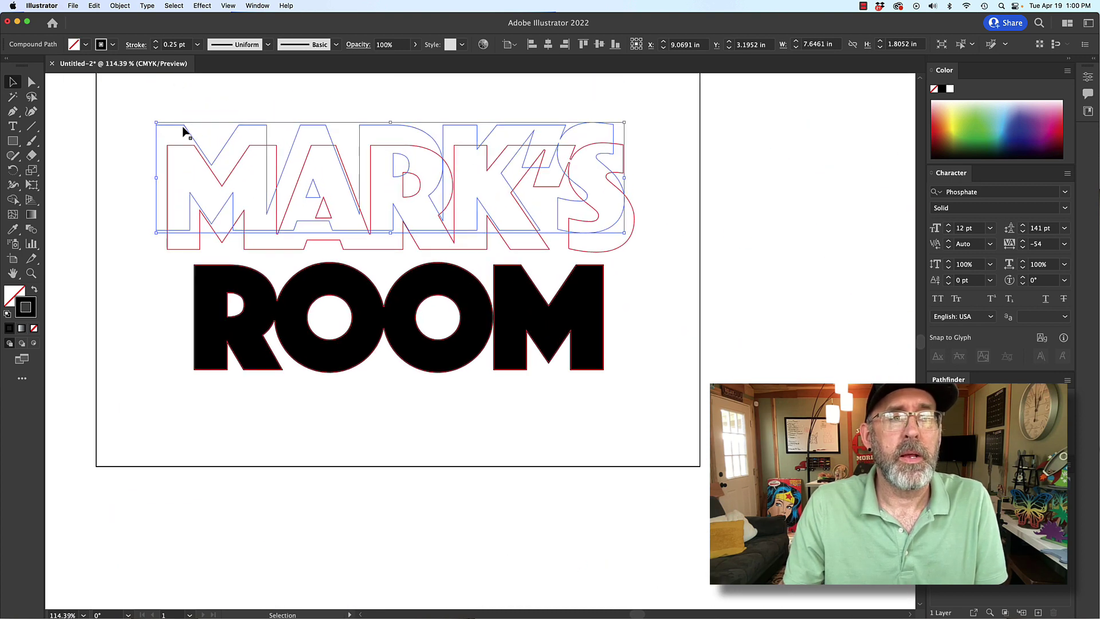
pyautogui.moveTo(184, 132); pyautogui.dragTo(180, 491)
# - Give the ROO letters a 0.75 pt black stroke and no fill
pyautogui.click(214, 333)
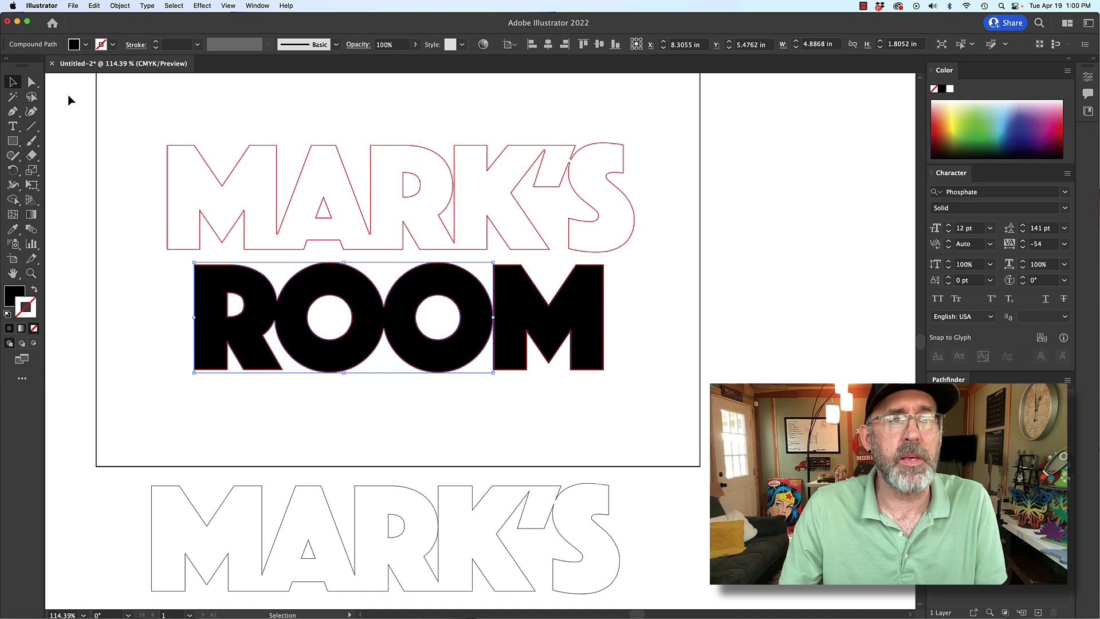
pyautogui.click(155, 41)
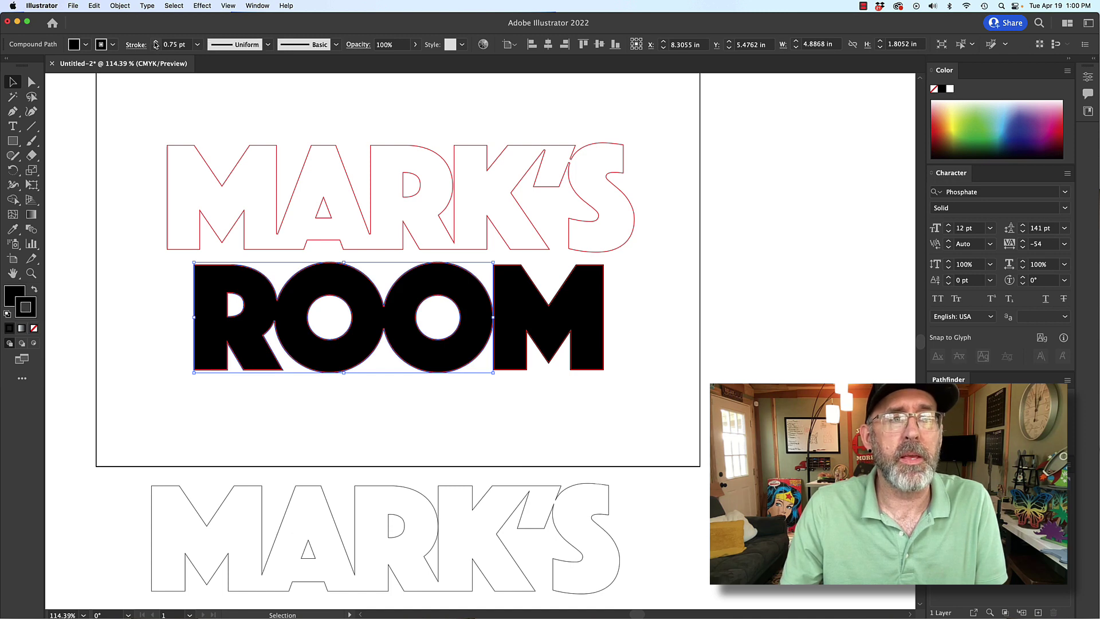
pyautogui.click(86, 46)
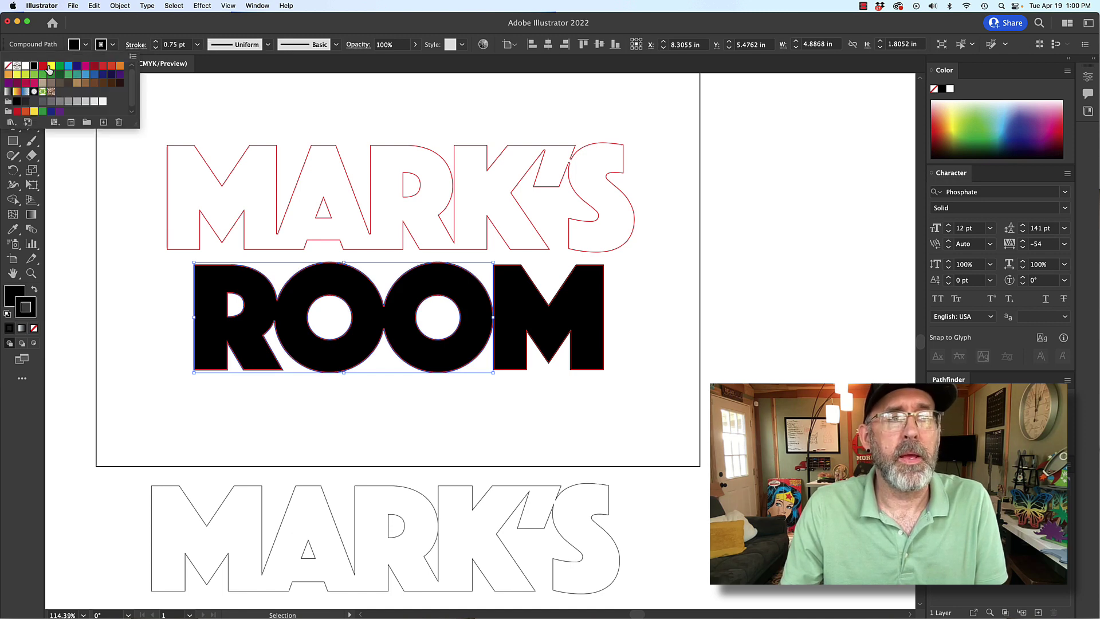
pyautogui.click(8, 66)
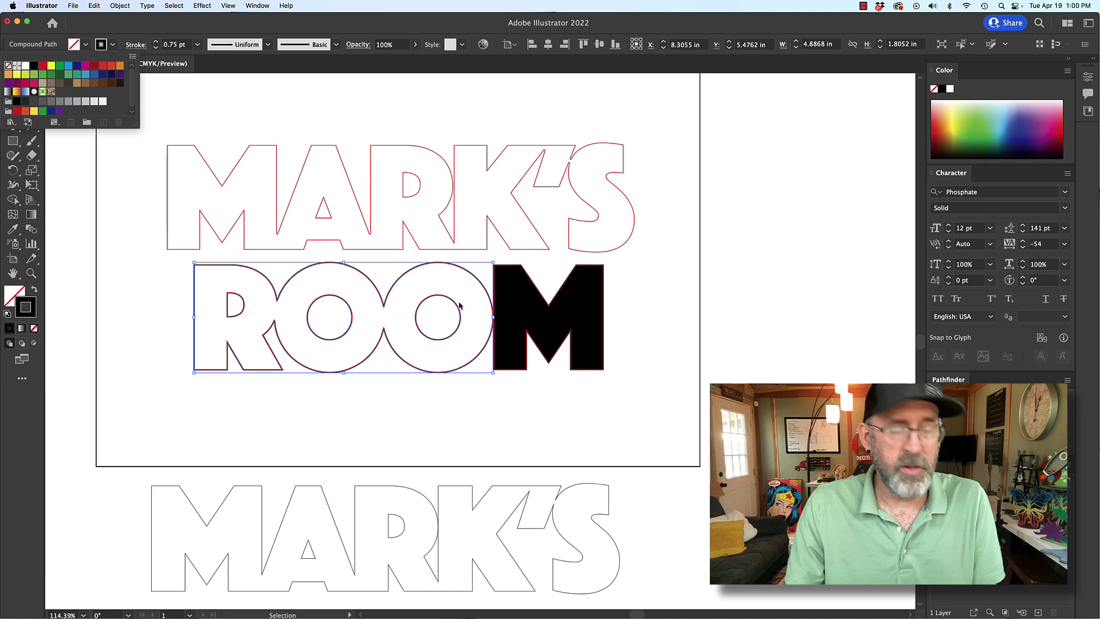
pyautogui.click(532, 300)
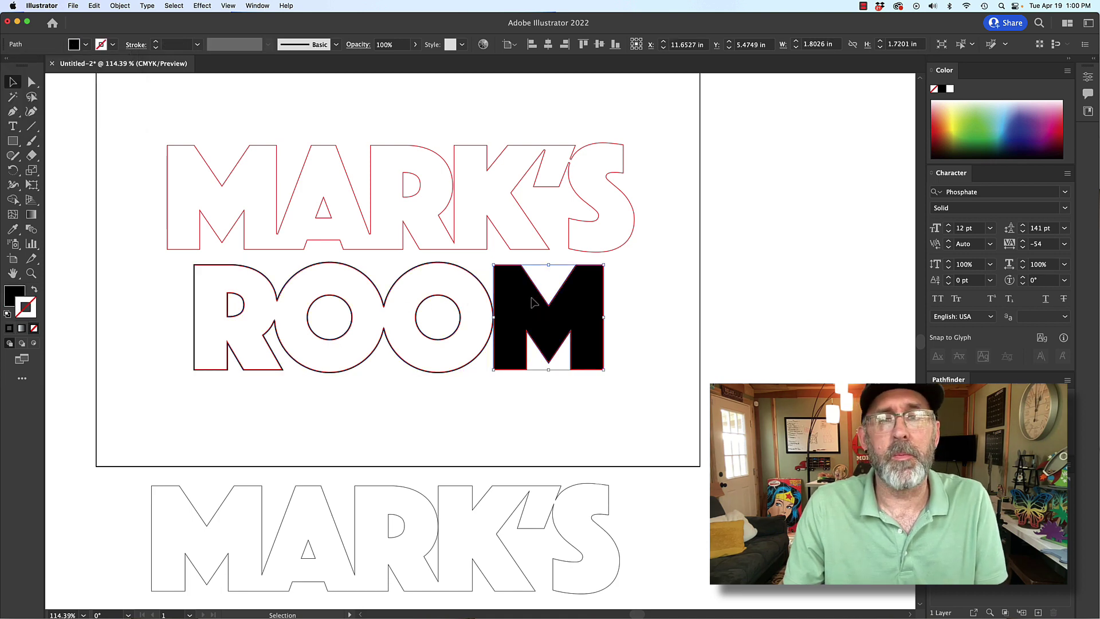
# - Give the M of ROOM a 0.75 pt black stroke and no fill
pyautogui.click(156, 42)
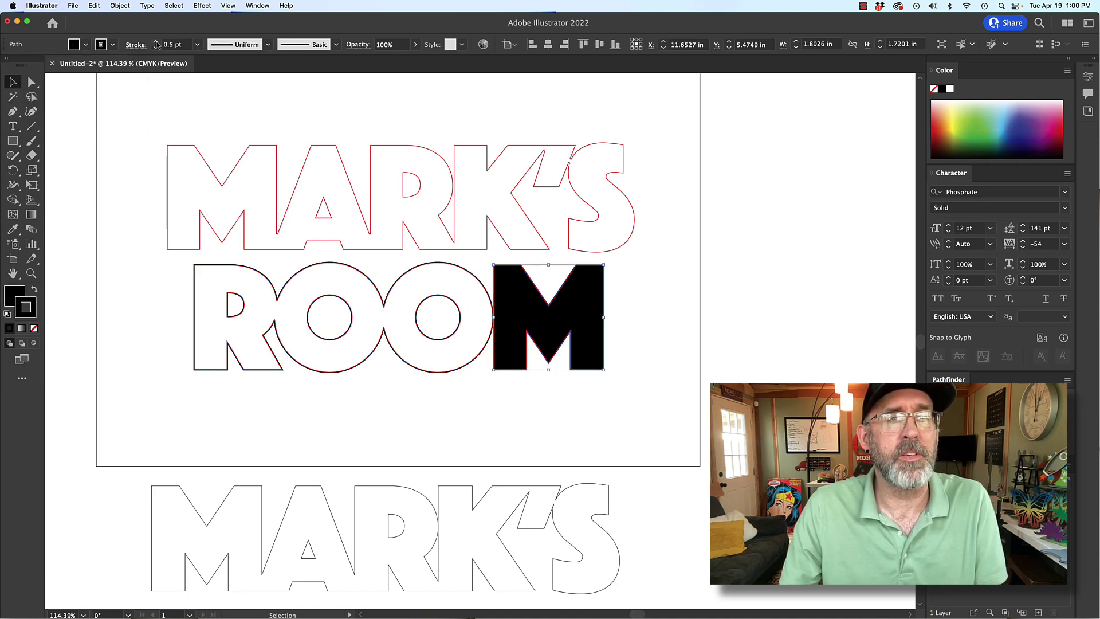
pyautogui.click(156, 43)
pyautogui.click(68, 43)
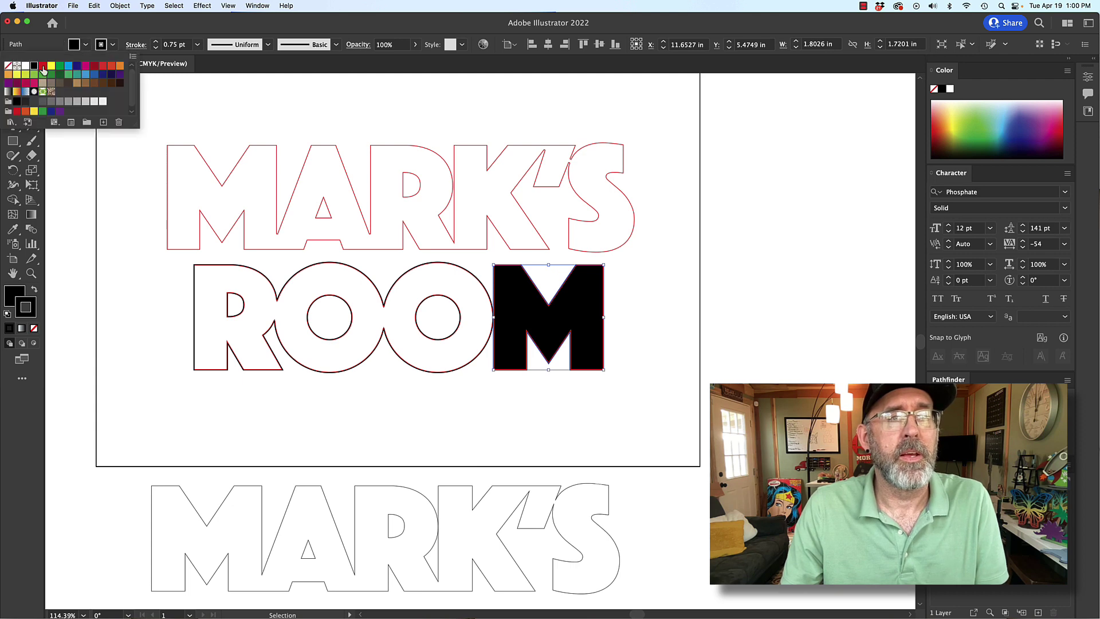
pyautogui.click(7, 67)
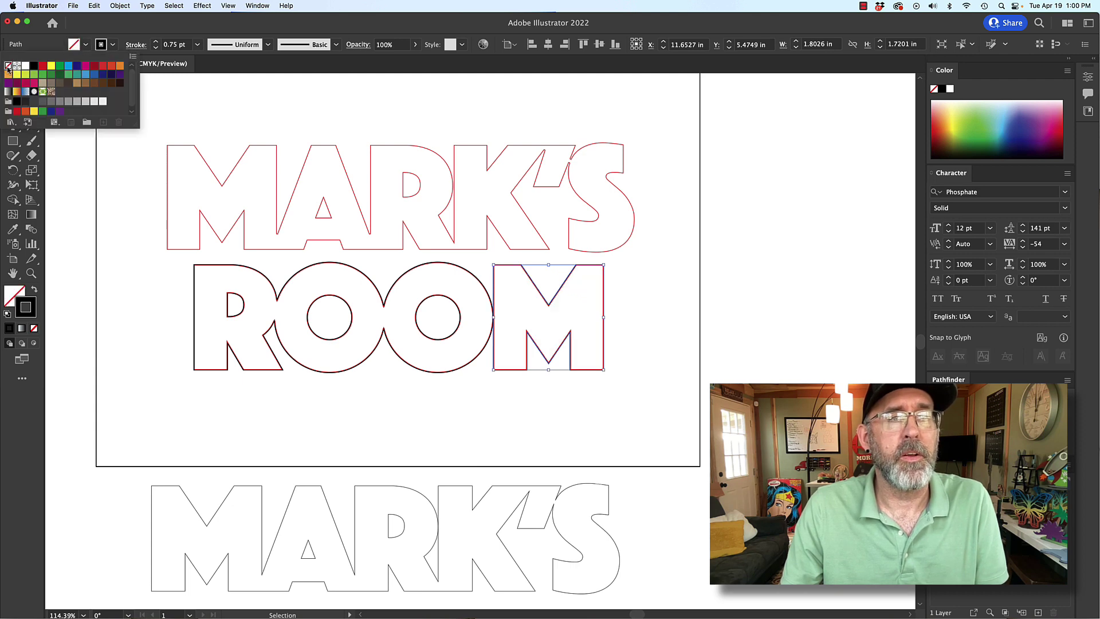
pyautogui.click(523, 377)
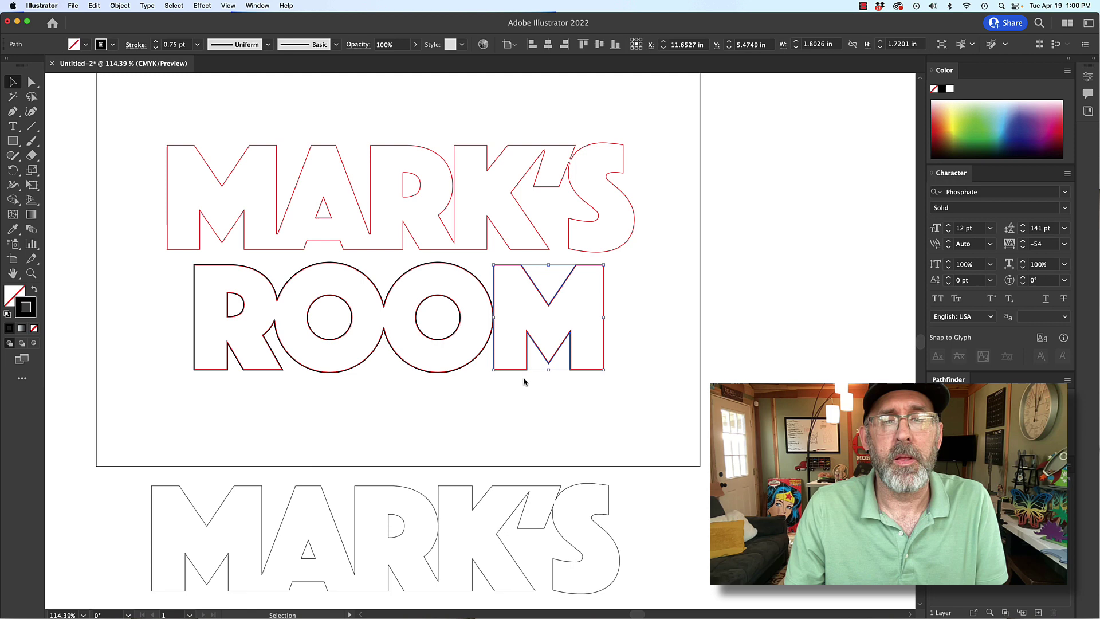
# - Move the black M outline to the lower right and pull the ROO outline off the red outlines
pyautogui.moveTo(527, 372); pyautogui.dragTo(680, 454)
pyautogui.click(480, 361)
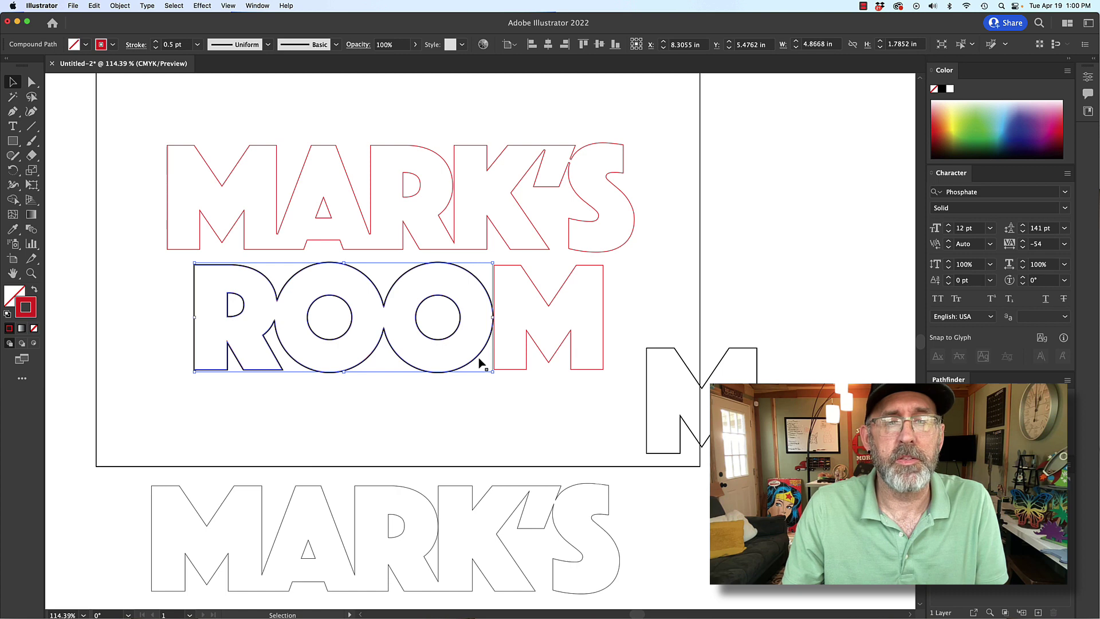
pyautogui.scroll(5, 485, 351)
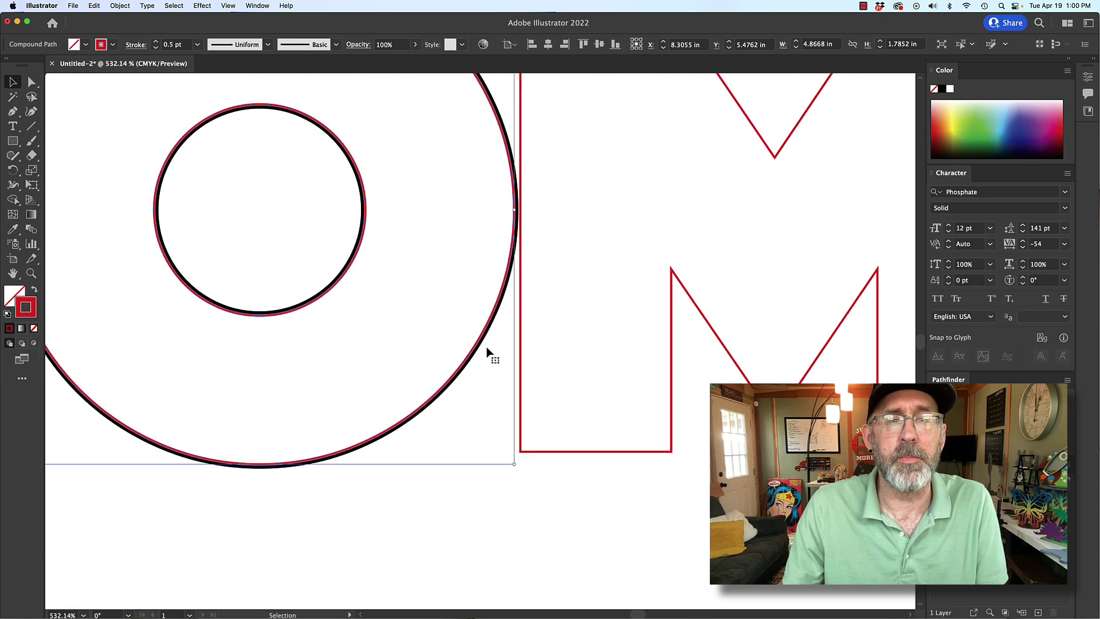
pyautogui.moveTo(485, 350); pyautogui.dragTo(558, 533)
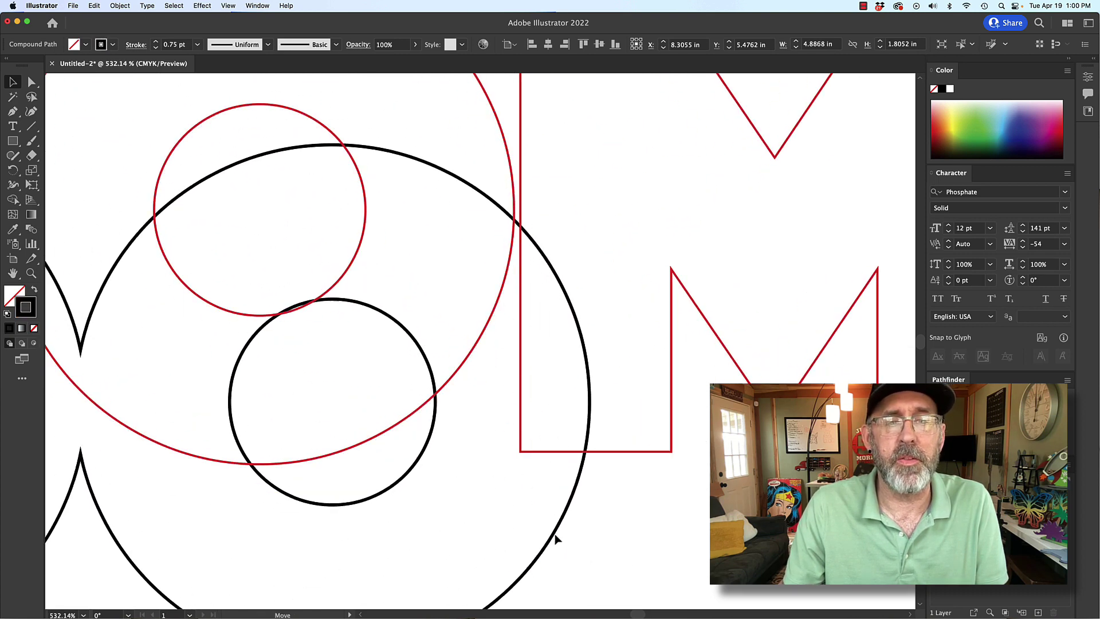
# - Fine-tune the positions of the black ROO and M outlines below the artboard
pyautogui.scroll(-2, 551, 540)
pyautogui.scroll(-5, 551, 537)
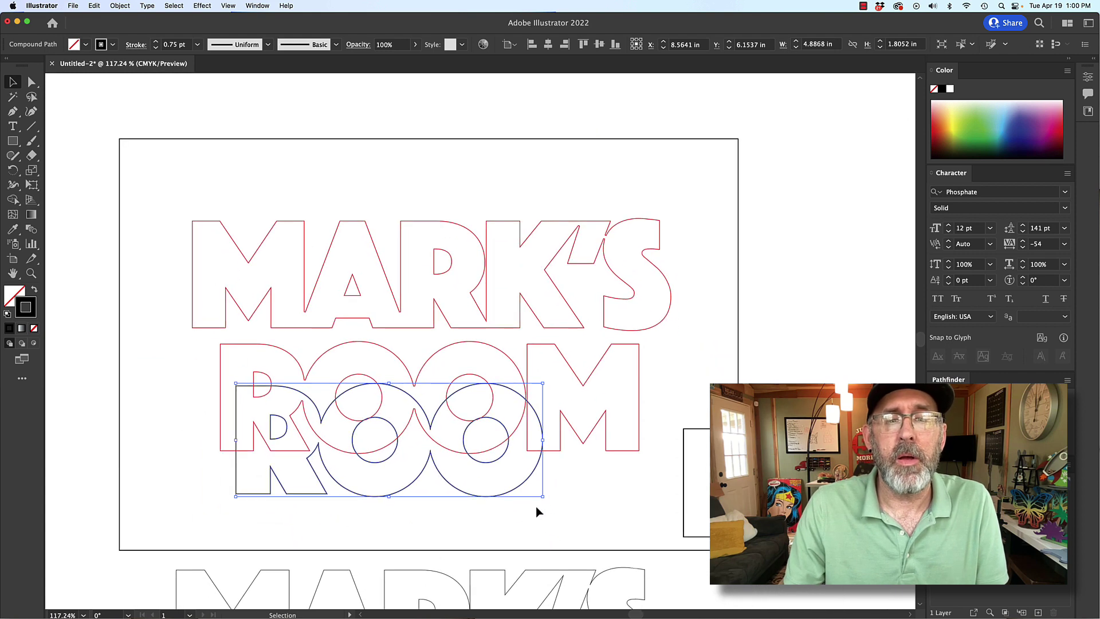
pyautogui.moveTo(521, 487); pyautogui.dragTo(625, 574)
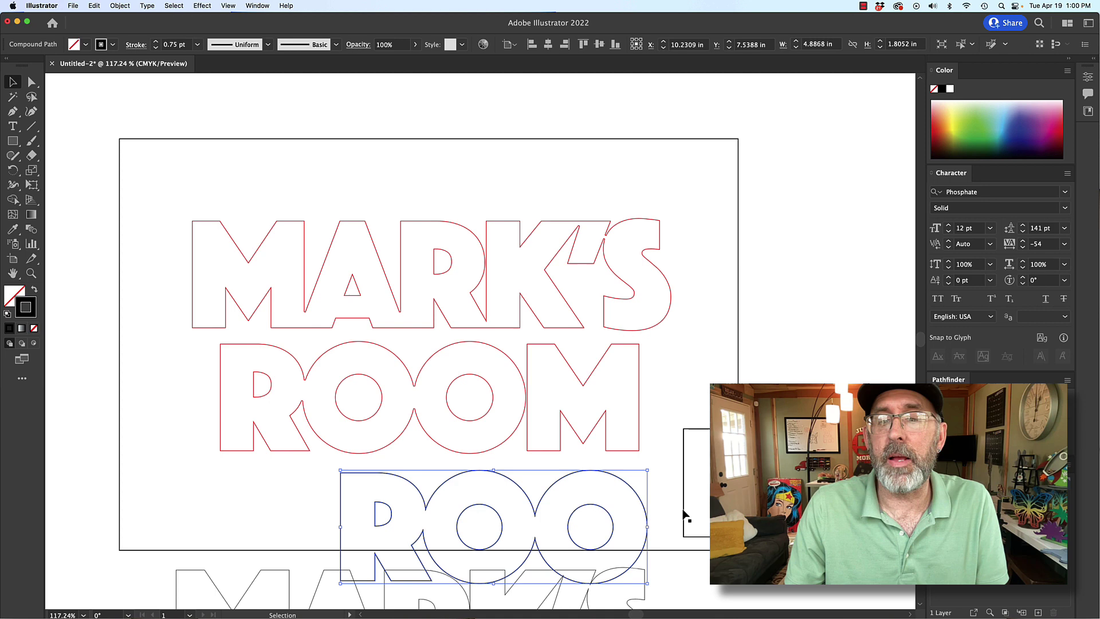
pyautogui.click(685, 516)
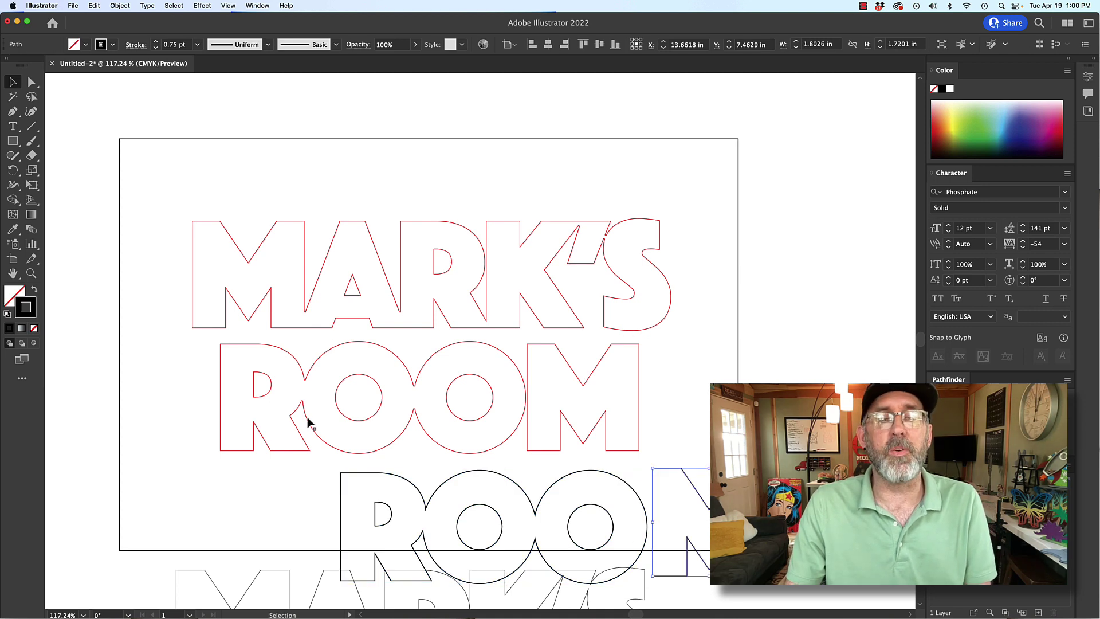
pyautogui.moveTo(340, 507); pyautogui.dragTo(393, 566)
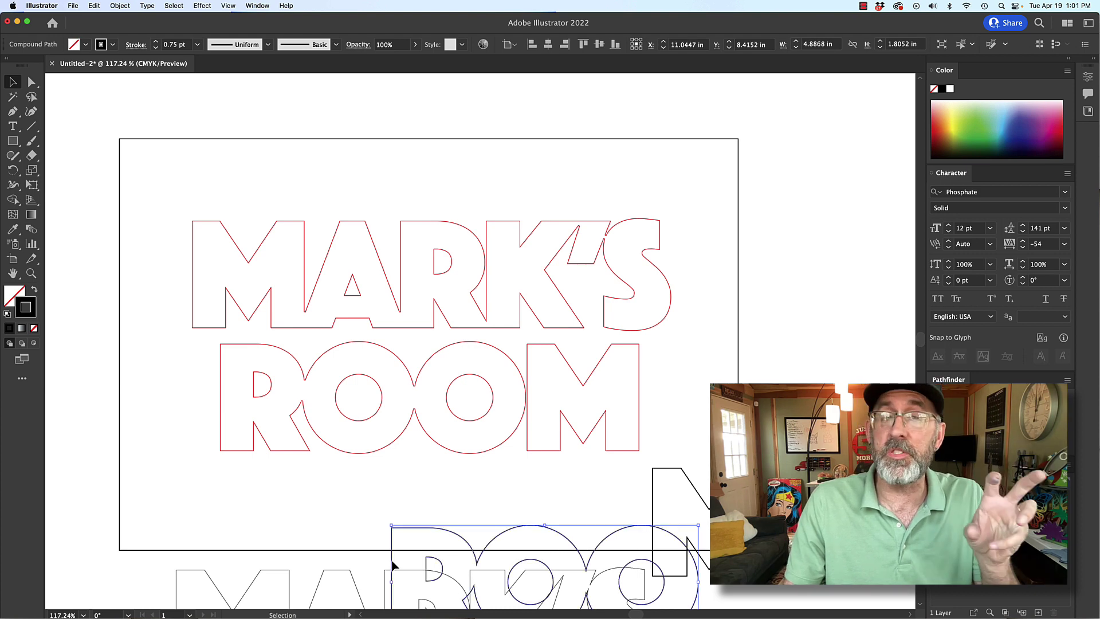